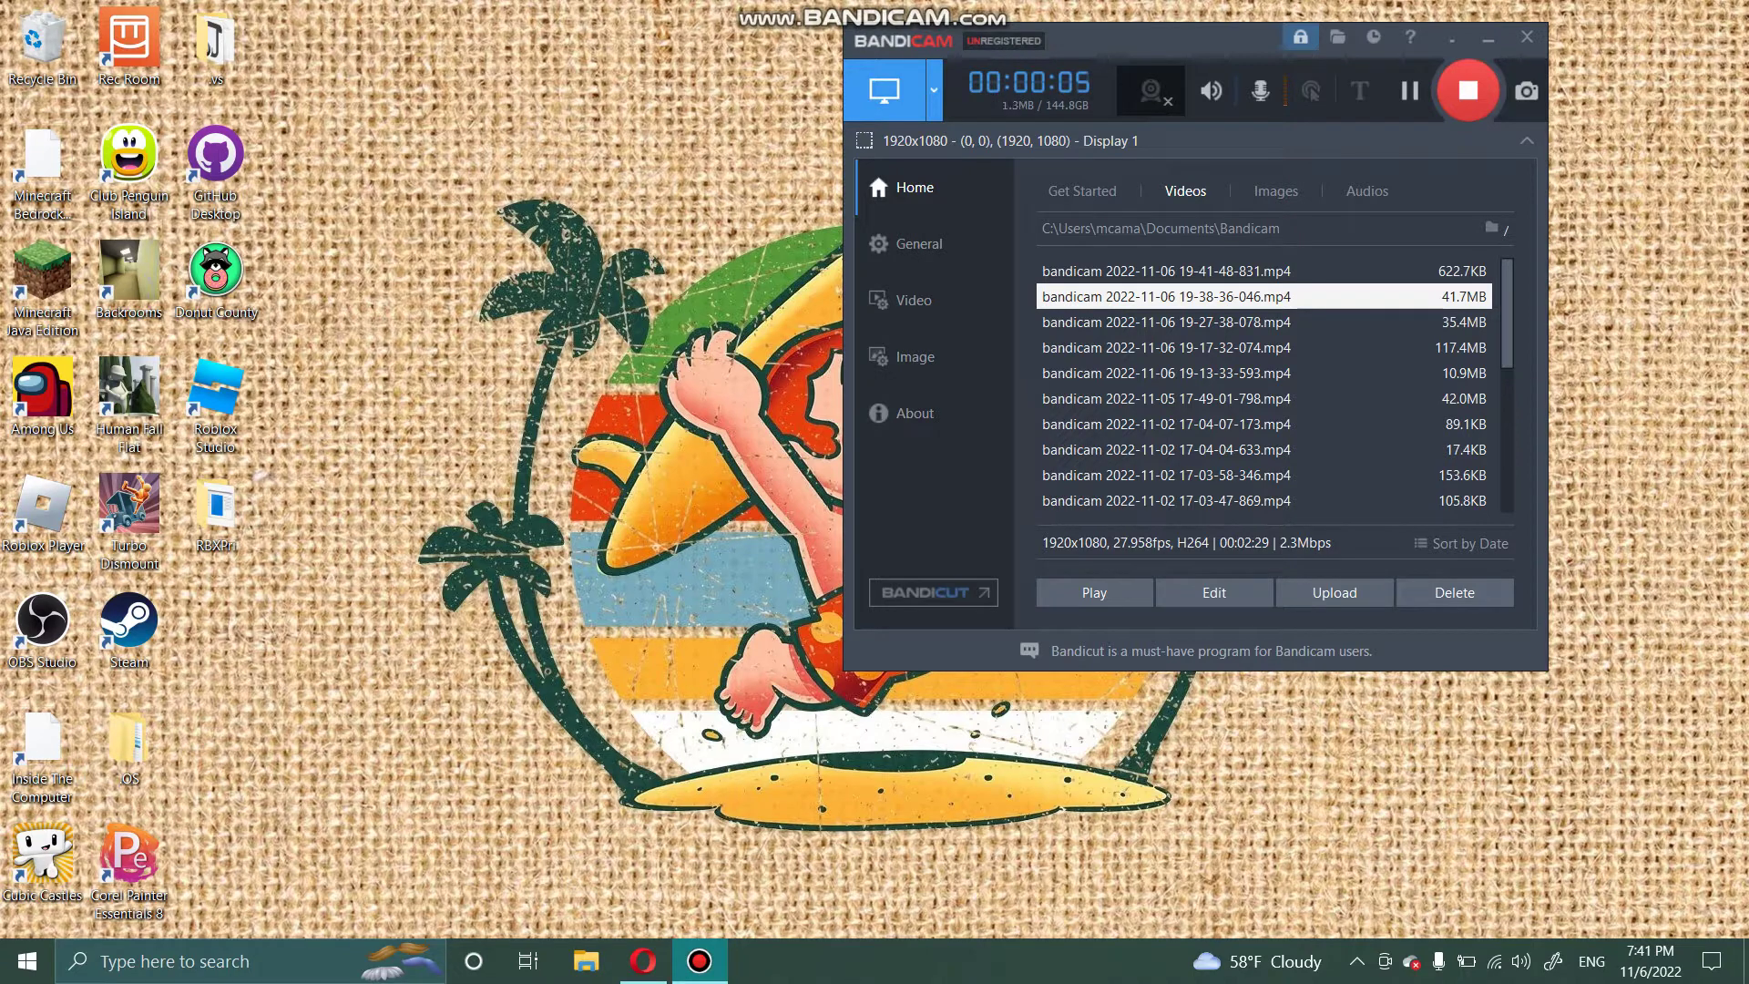
Step: Open the ROBLOX File Converter page at matthewdean.com/roblox-file-converter in a new Opera tab
{"action": "left_click", "coordinate": [643, 961]}
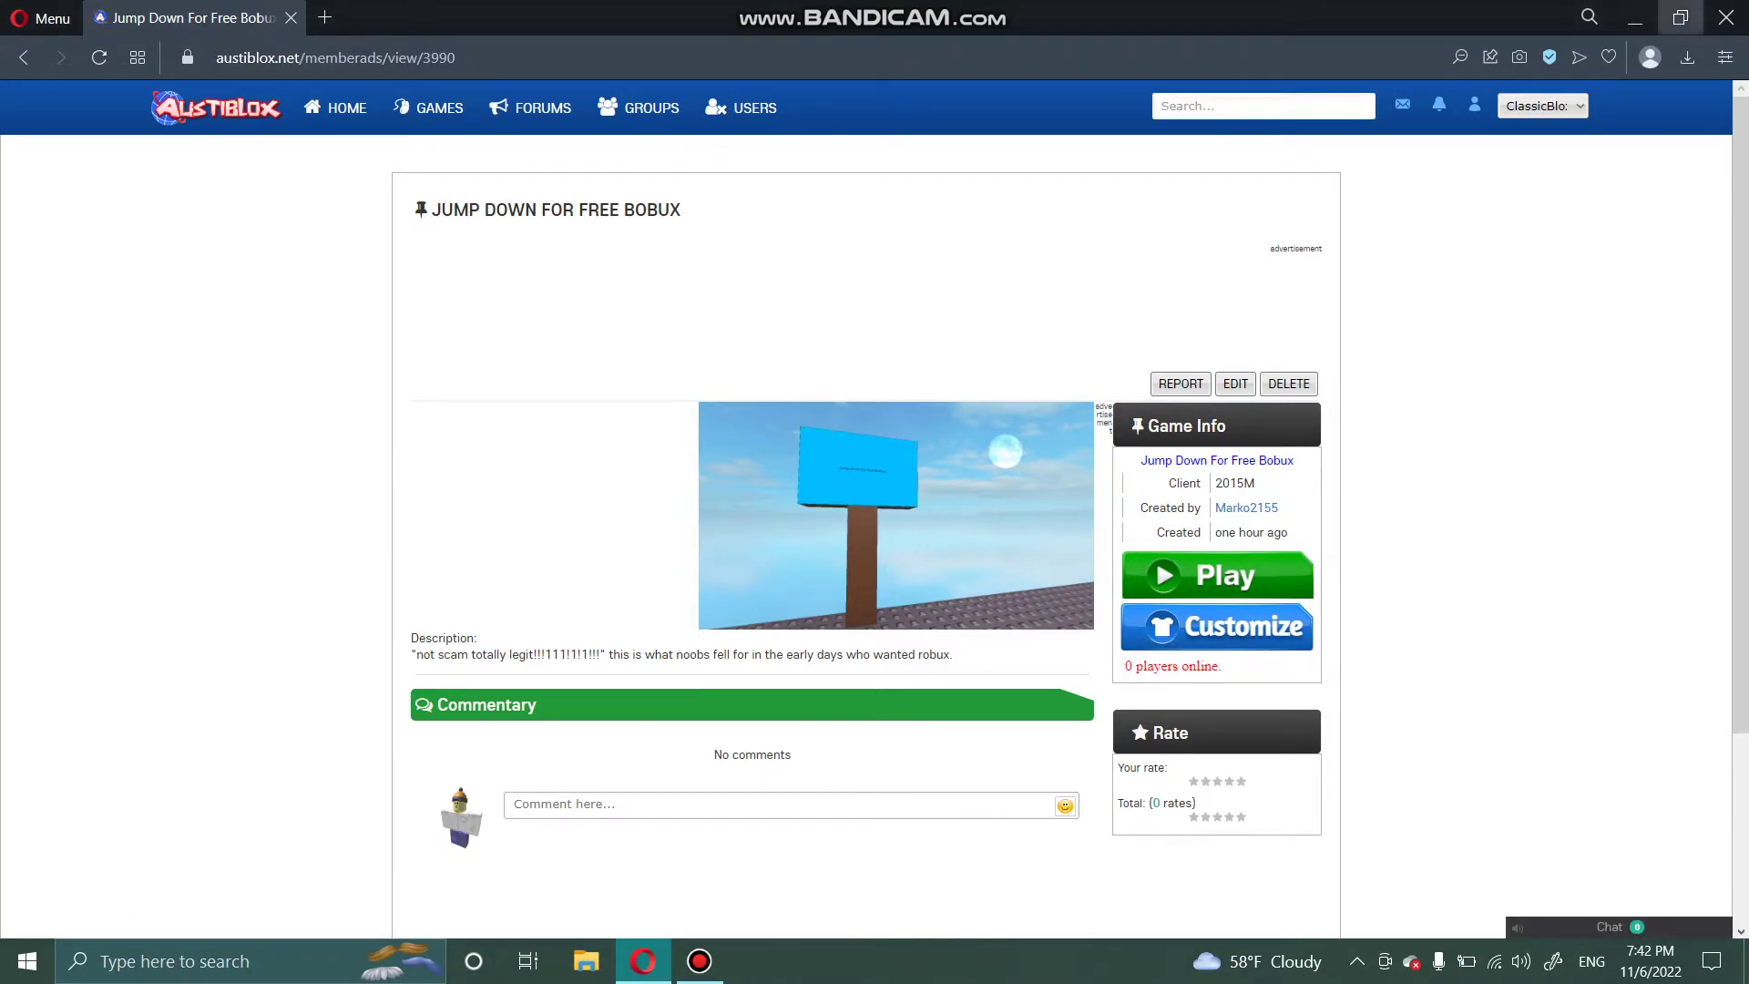
{"action": "left_click", "coordinate": [1634, 18]}
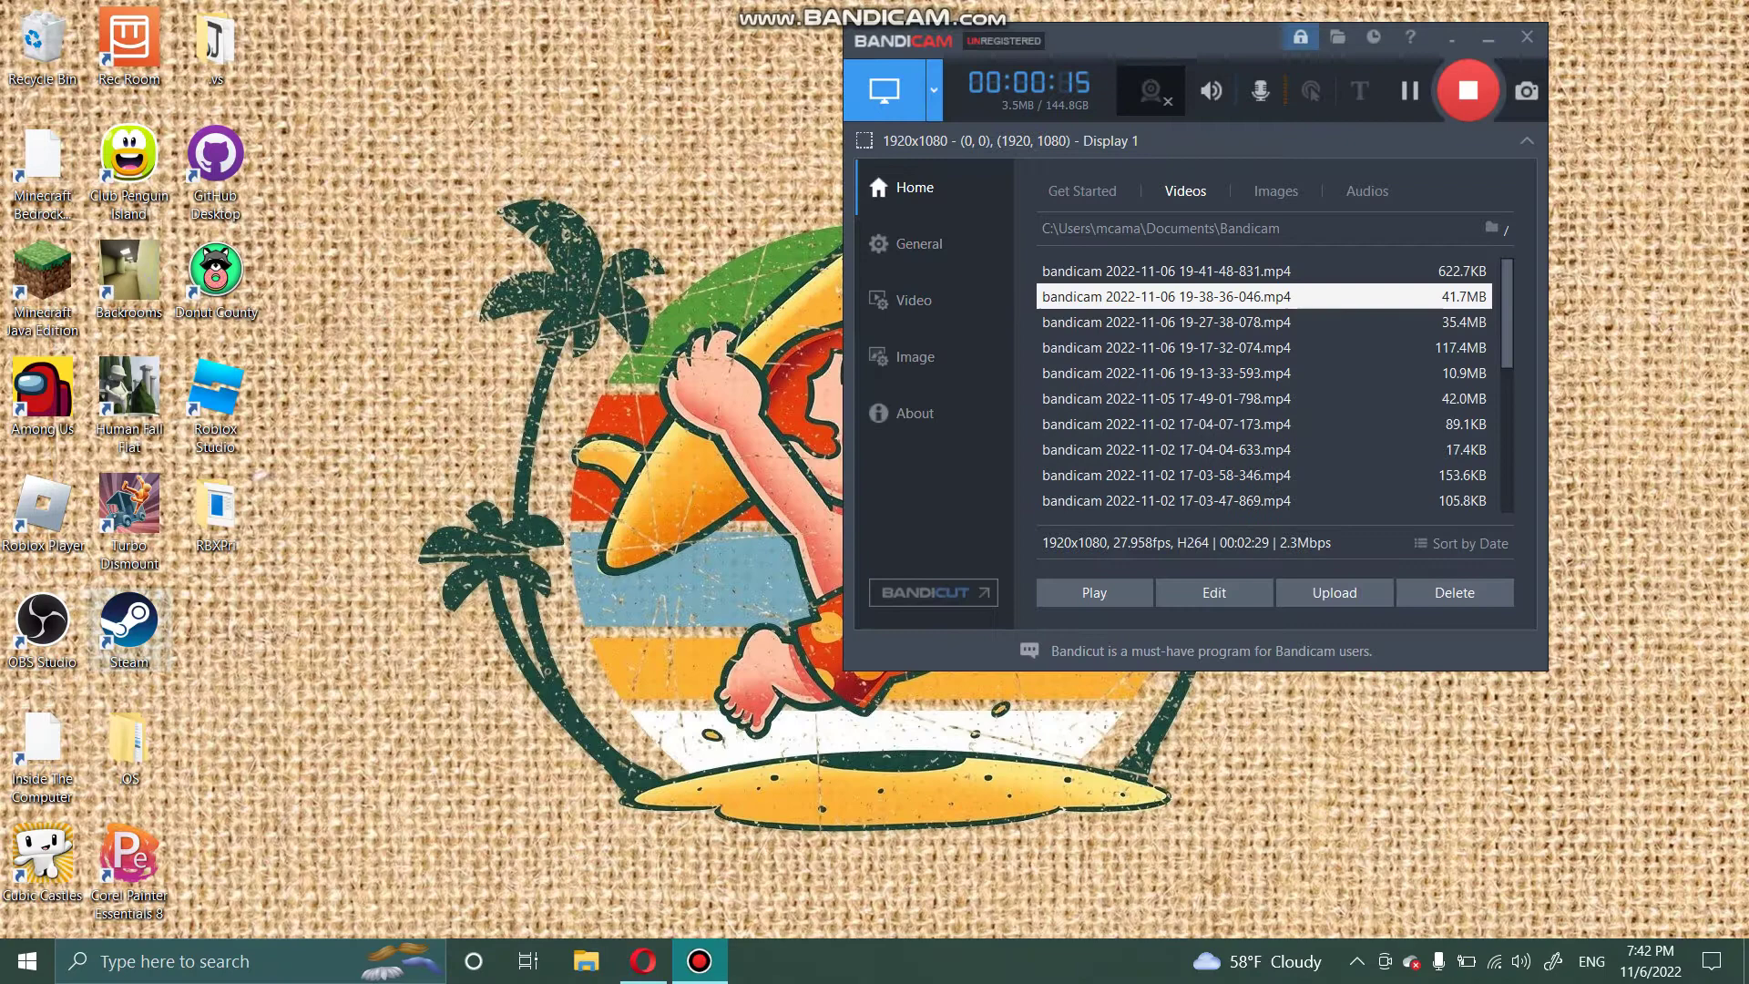
{"action": "left_click", "coordinate": [643, 961]}
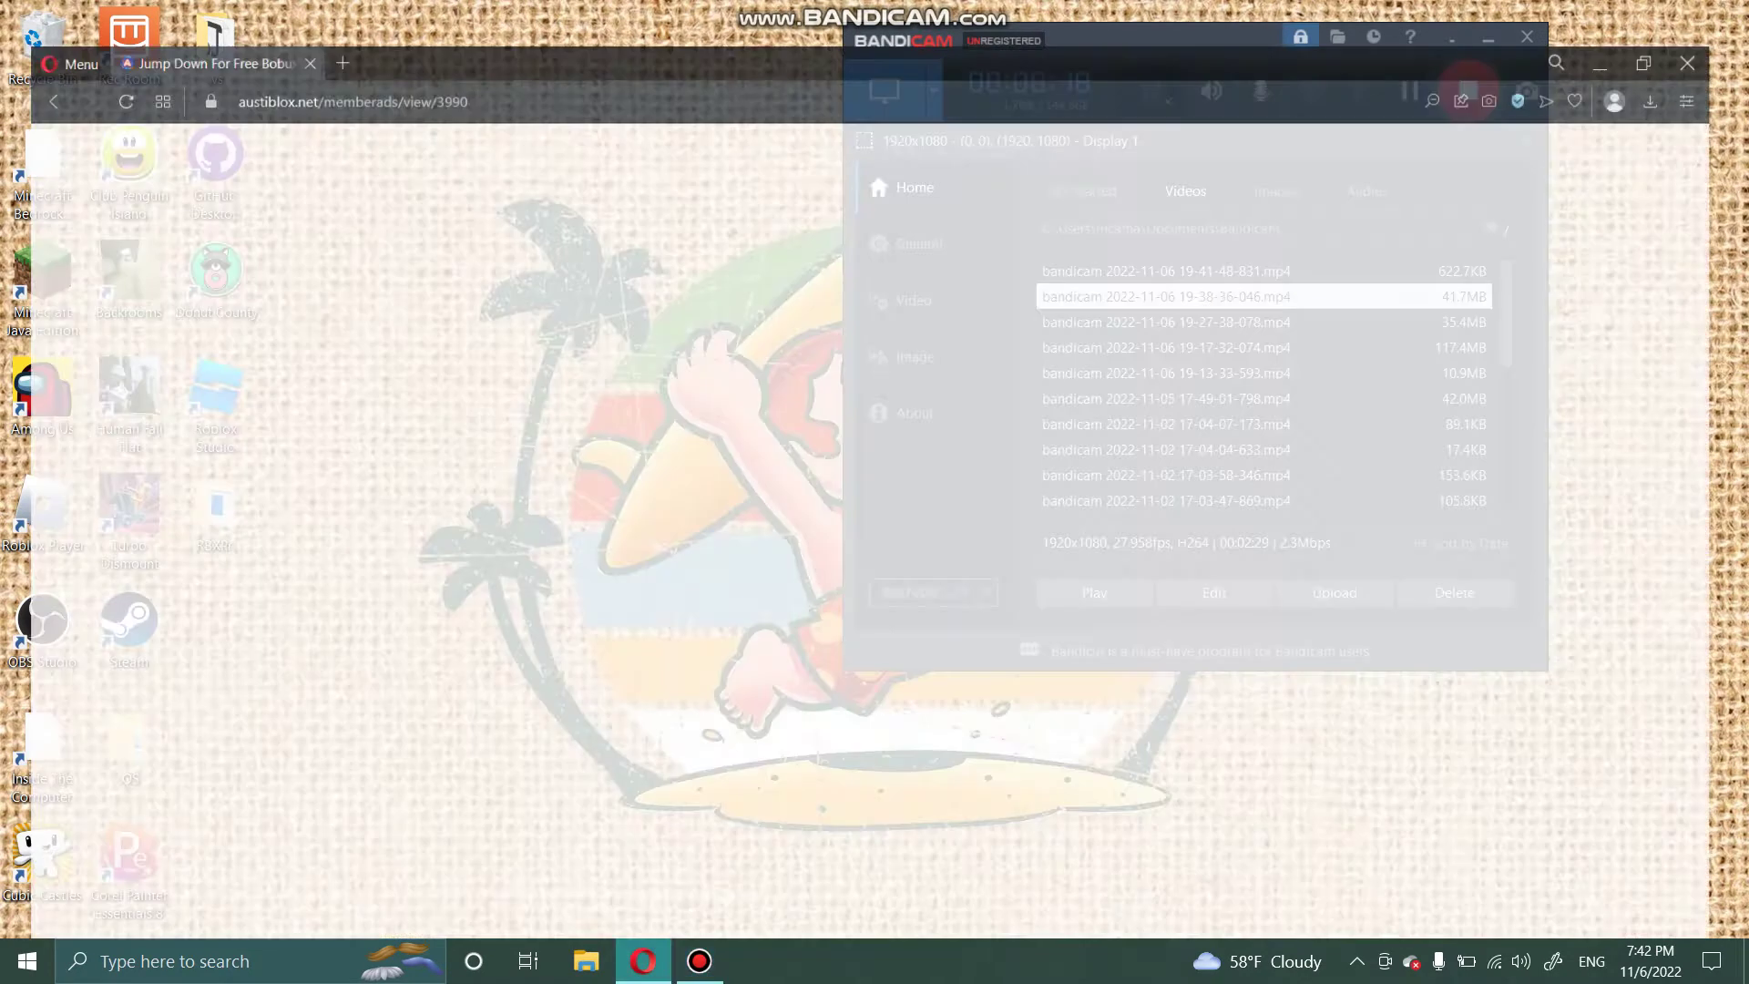
{"action": "key", "text": "ctrl+t"}
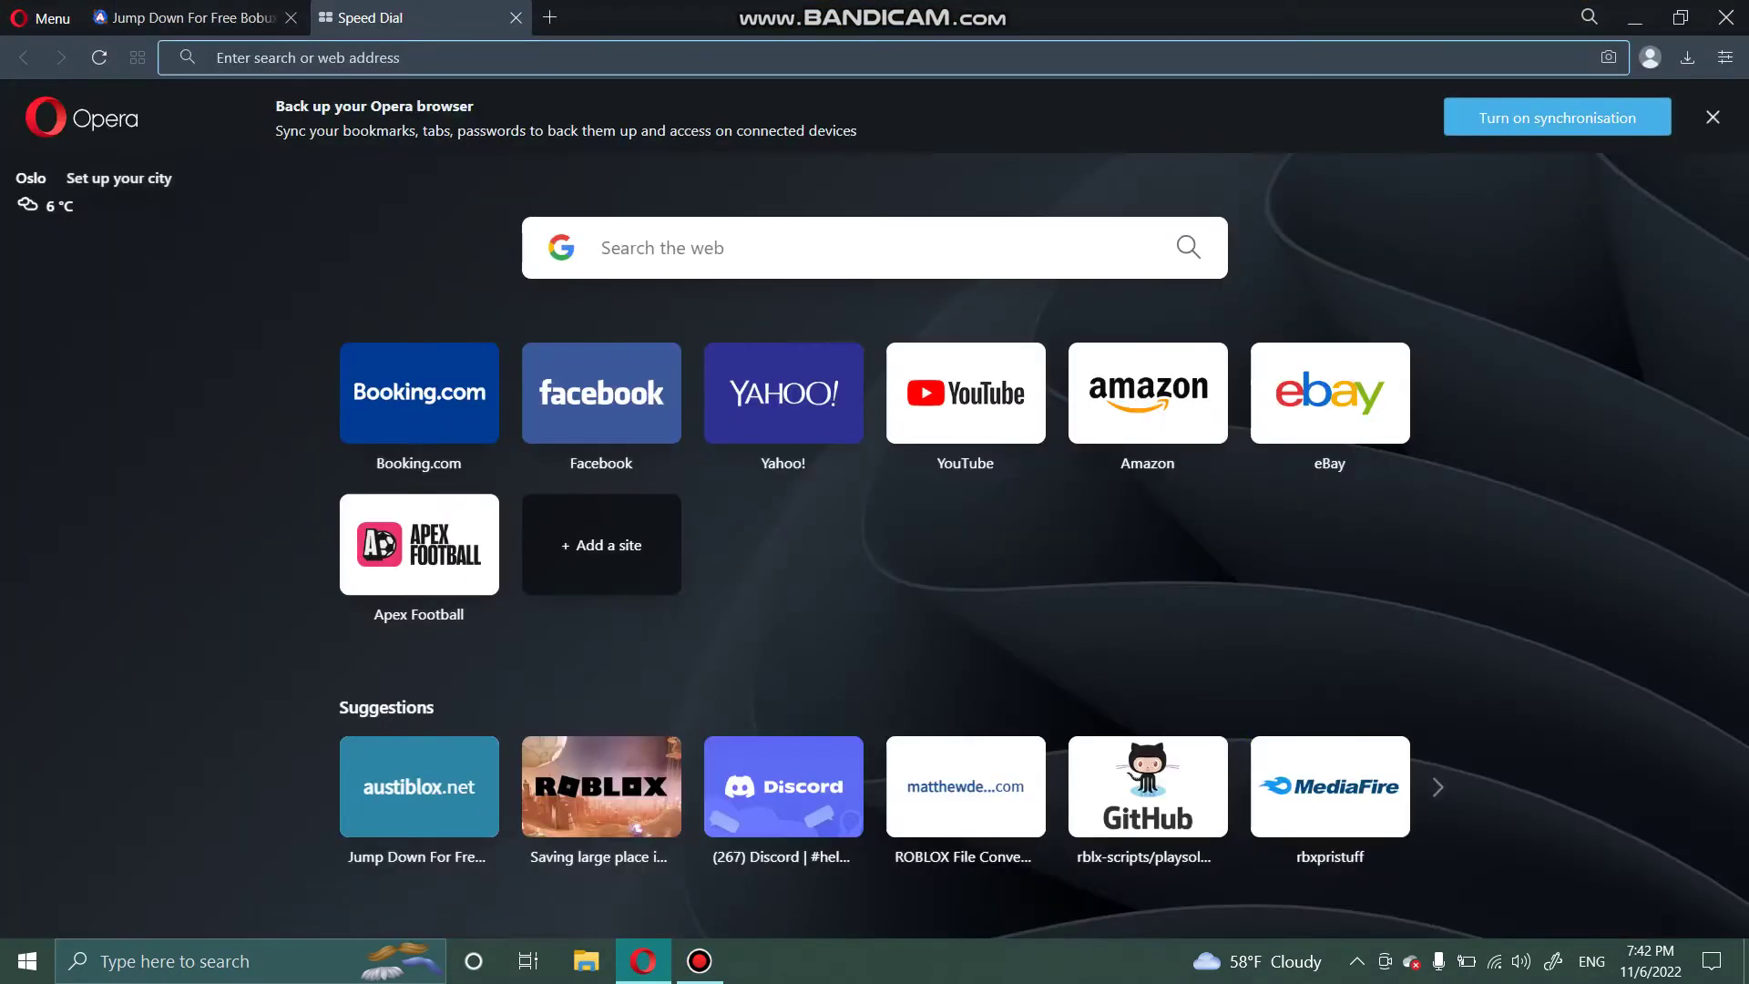
{"action": "type", "text": "am"}
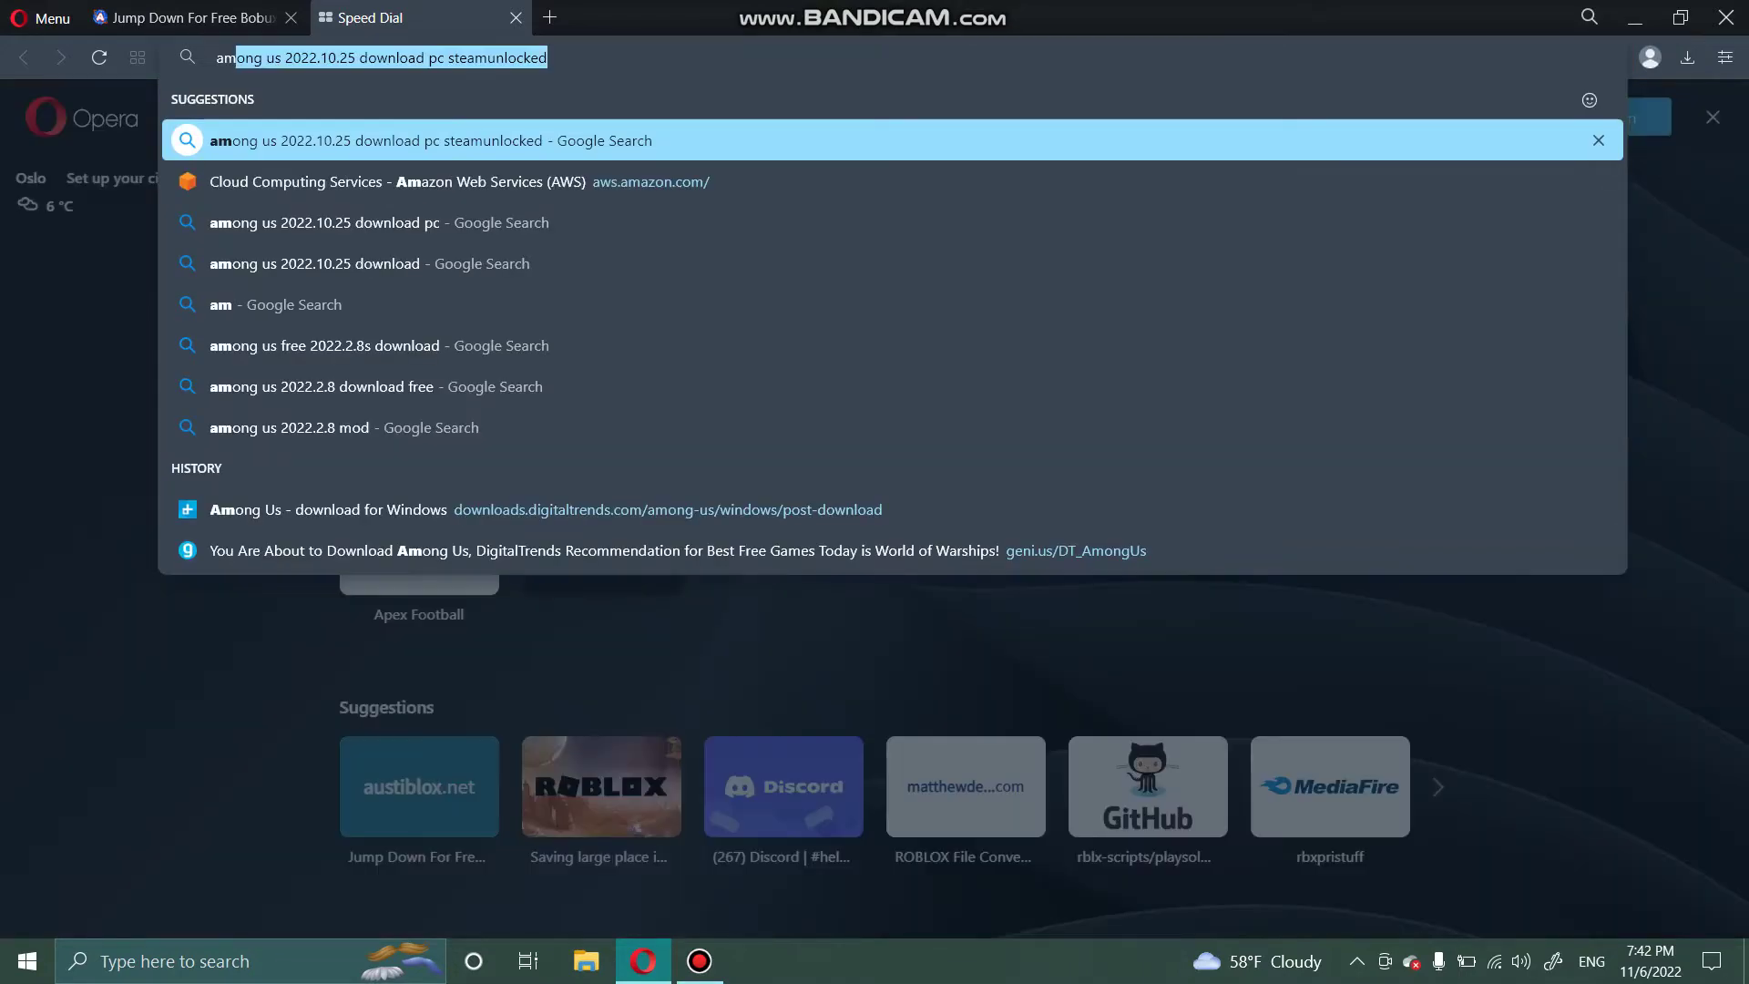
{"action": "type", "text": "atte"}
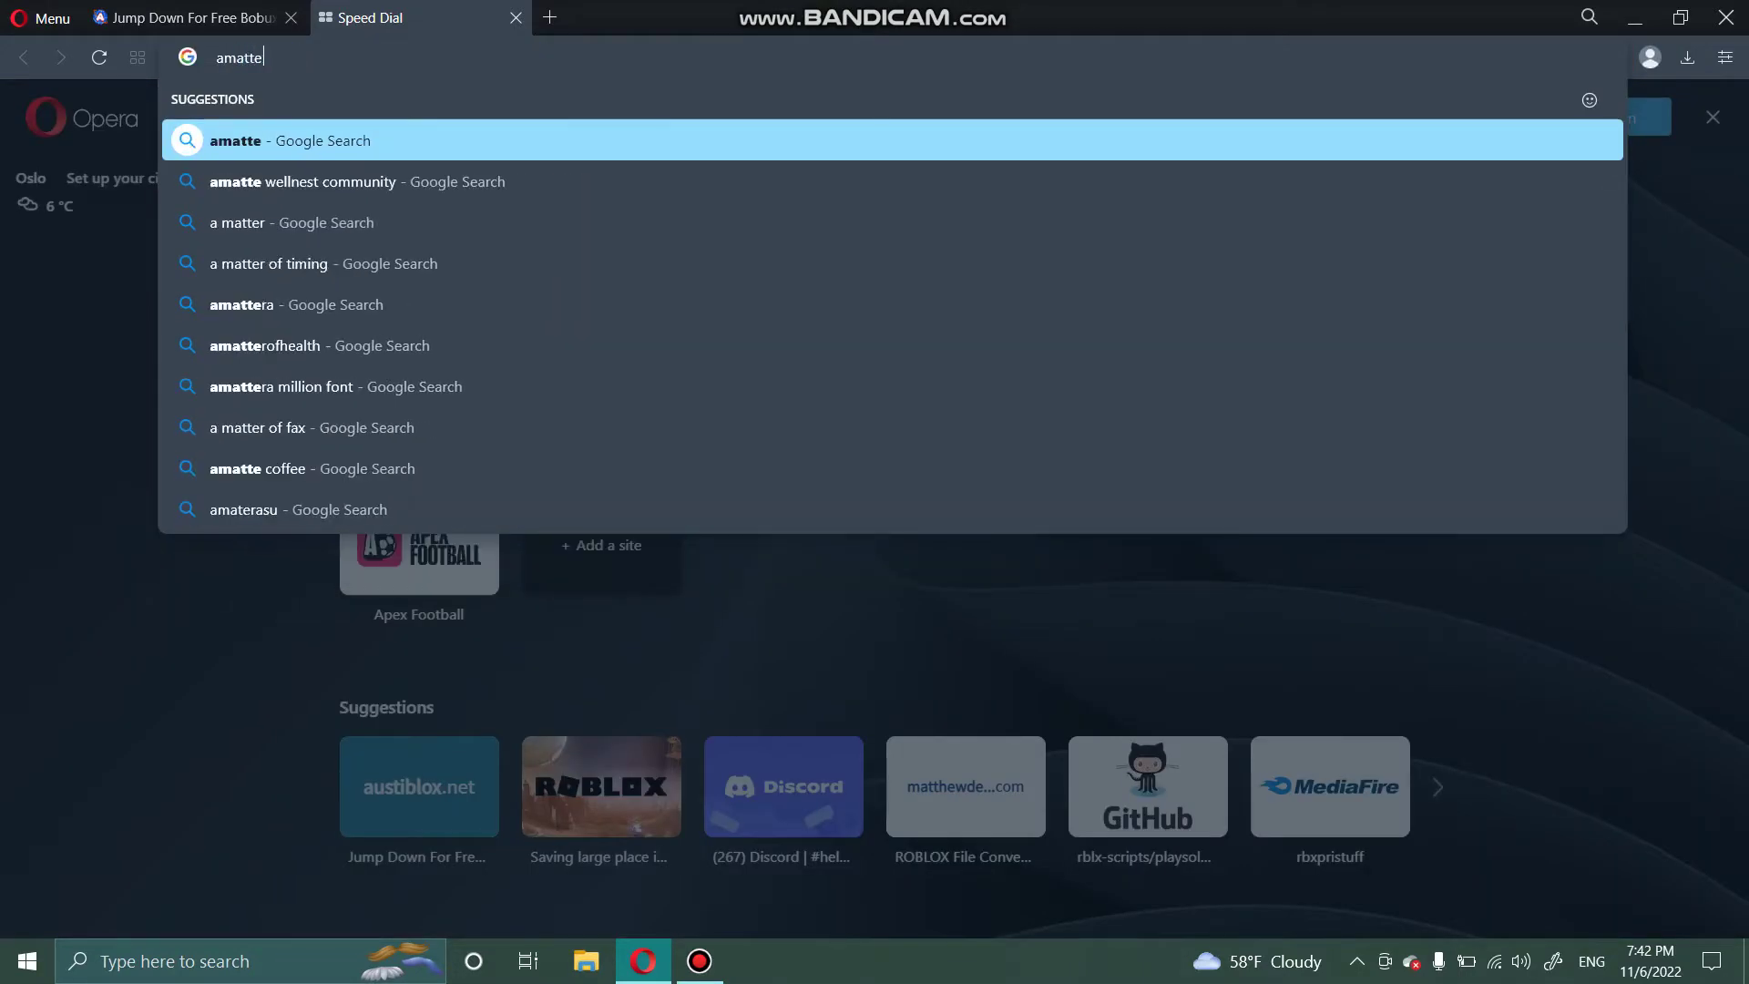
{"action": "key", "text": "BackSpace"}
{"action": "key", "text": "BackSpace"}
{"action": "key", "text": "BackSpace"}
{"action": "key", "text": "BackSpace"}
{"action": "key", "text": "BackSpace"}
{"action": "key", "text": "BackSpace"}
{"action": "type", "text": "matthewdean.com/roblox-file-converter"}
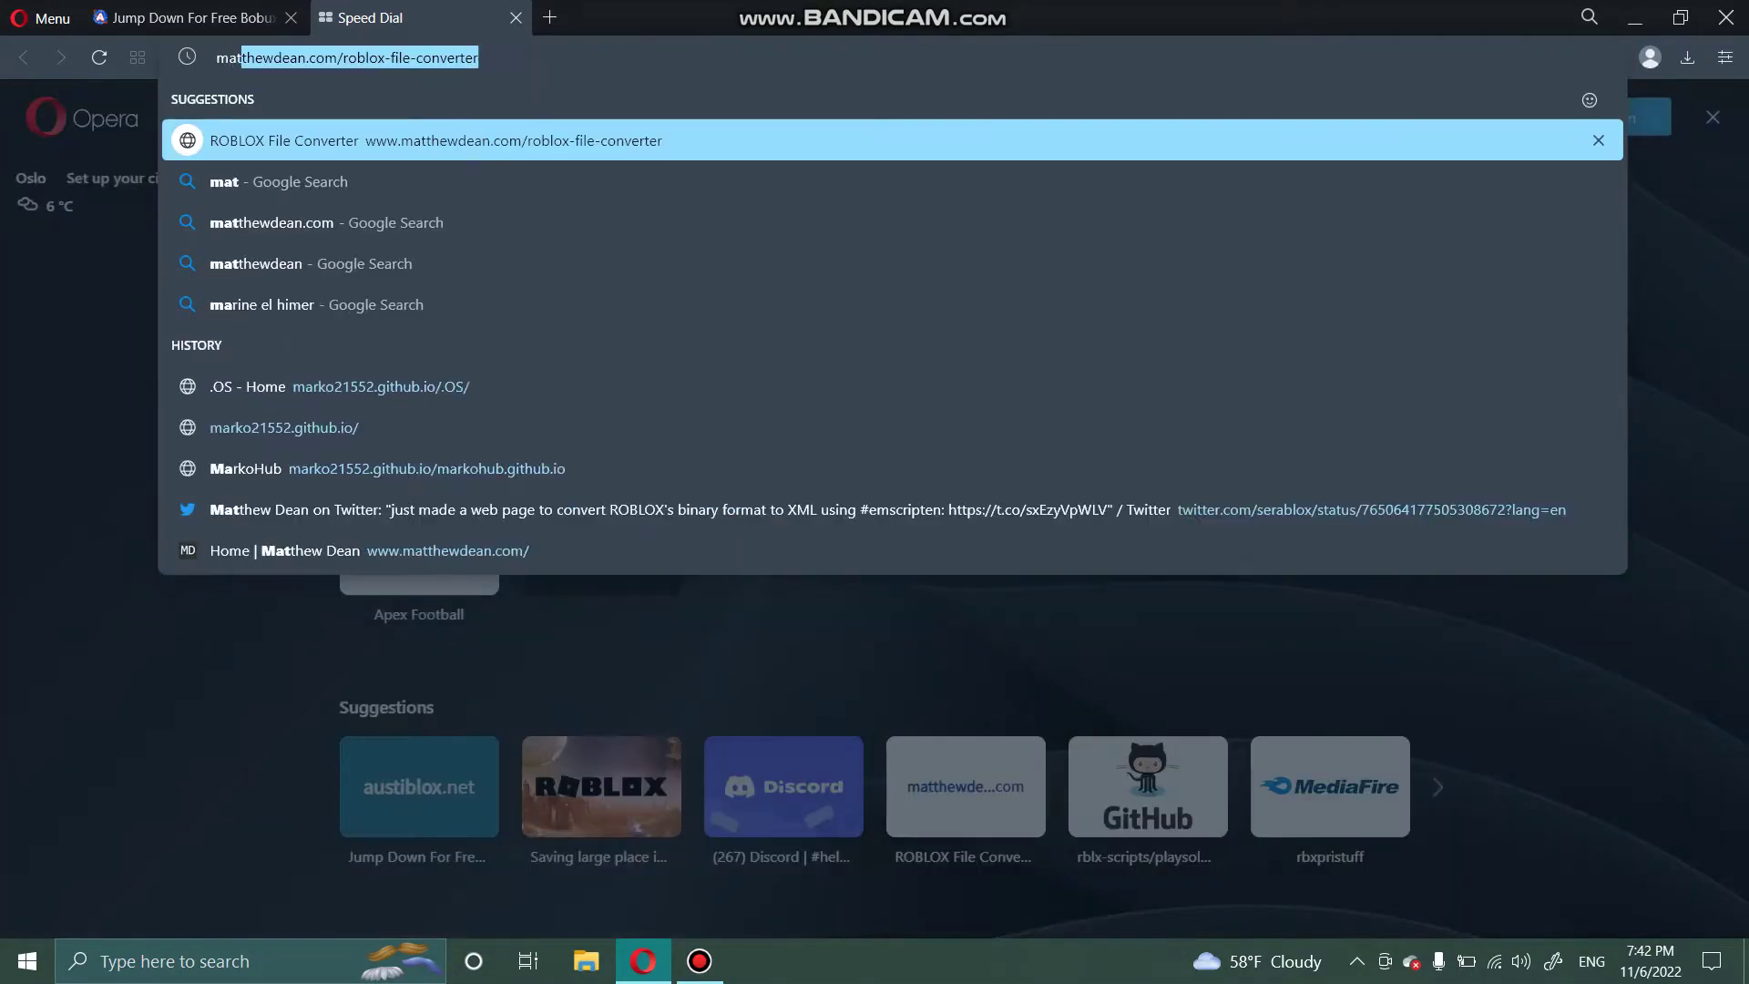
{"action": "key", "text": "Return"}
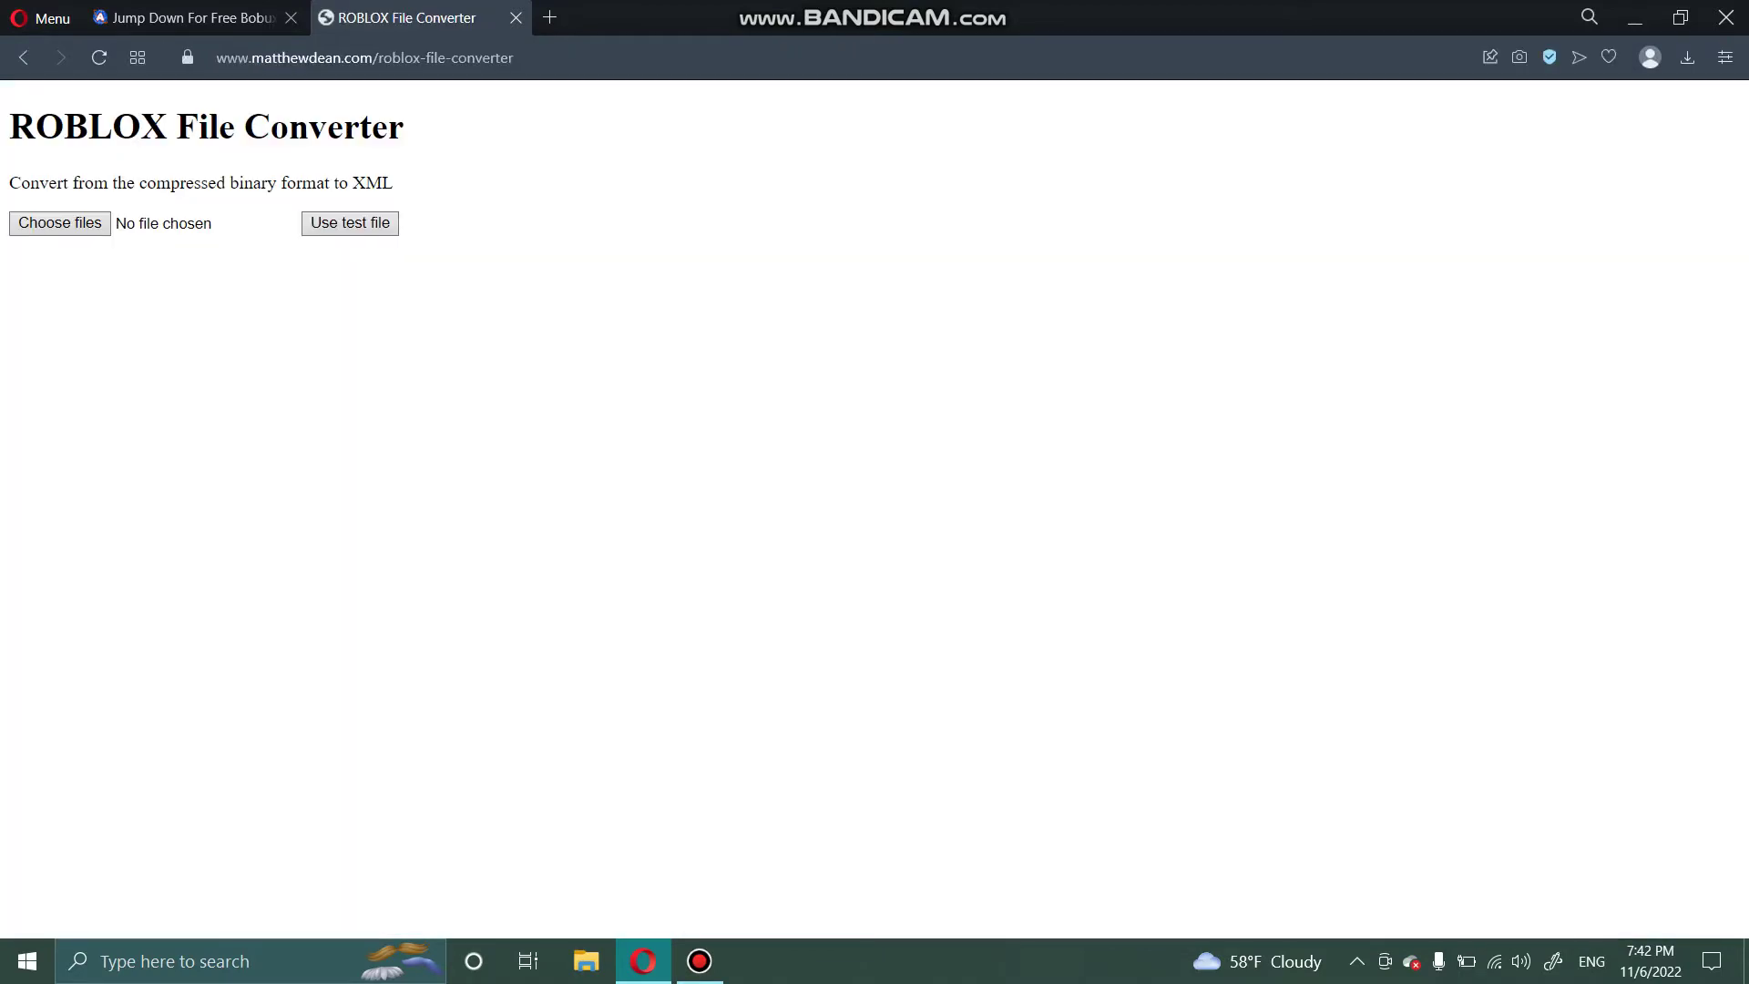
Step: Load "jump down for free bobux.rbxl" from the Documents folder into the converter
{"action": "left_click", "coordinate": [60, 223]}
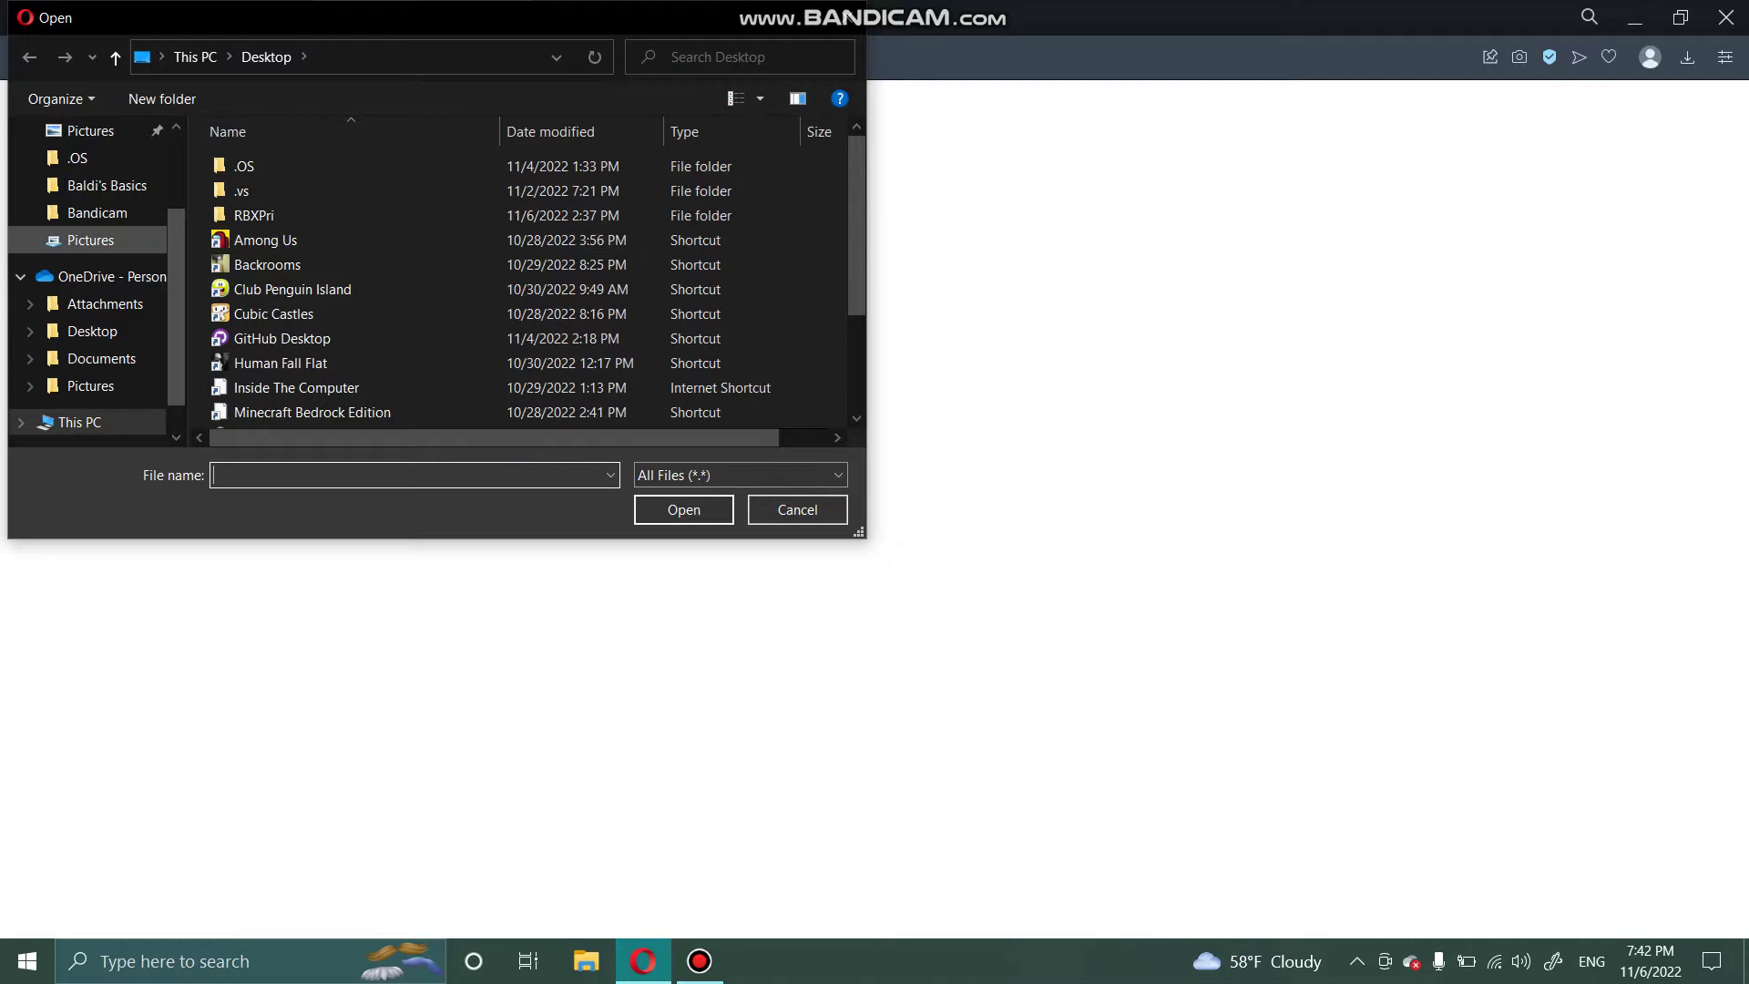
{"action": "scroll", "coordinate": [100, 230], "scroll_direction": "up", "scroll_amount": 3}
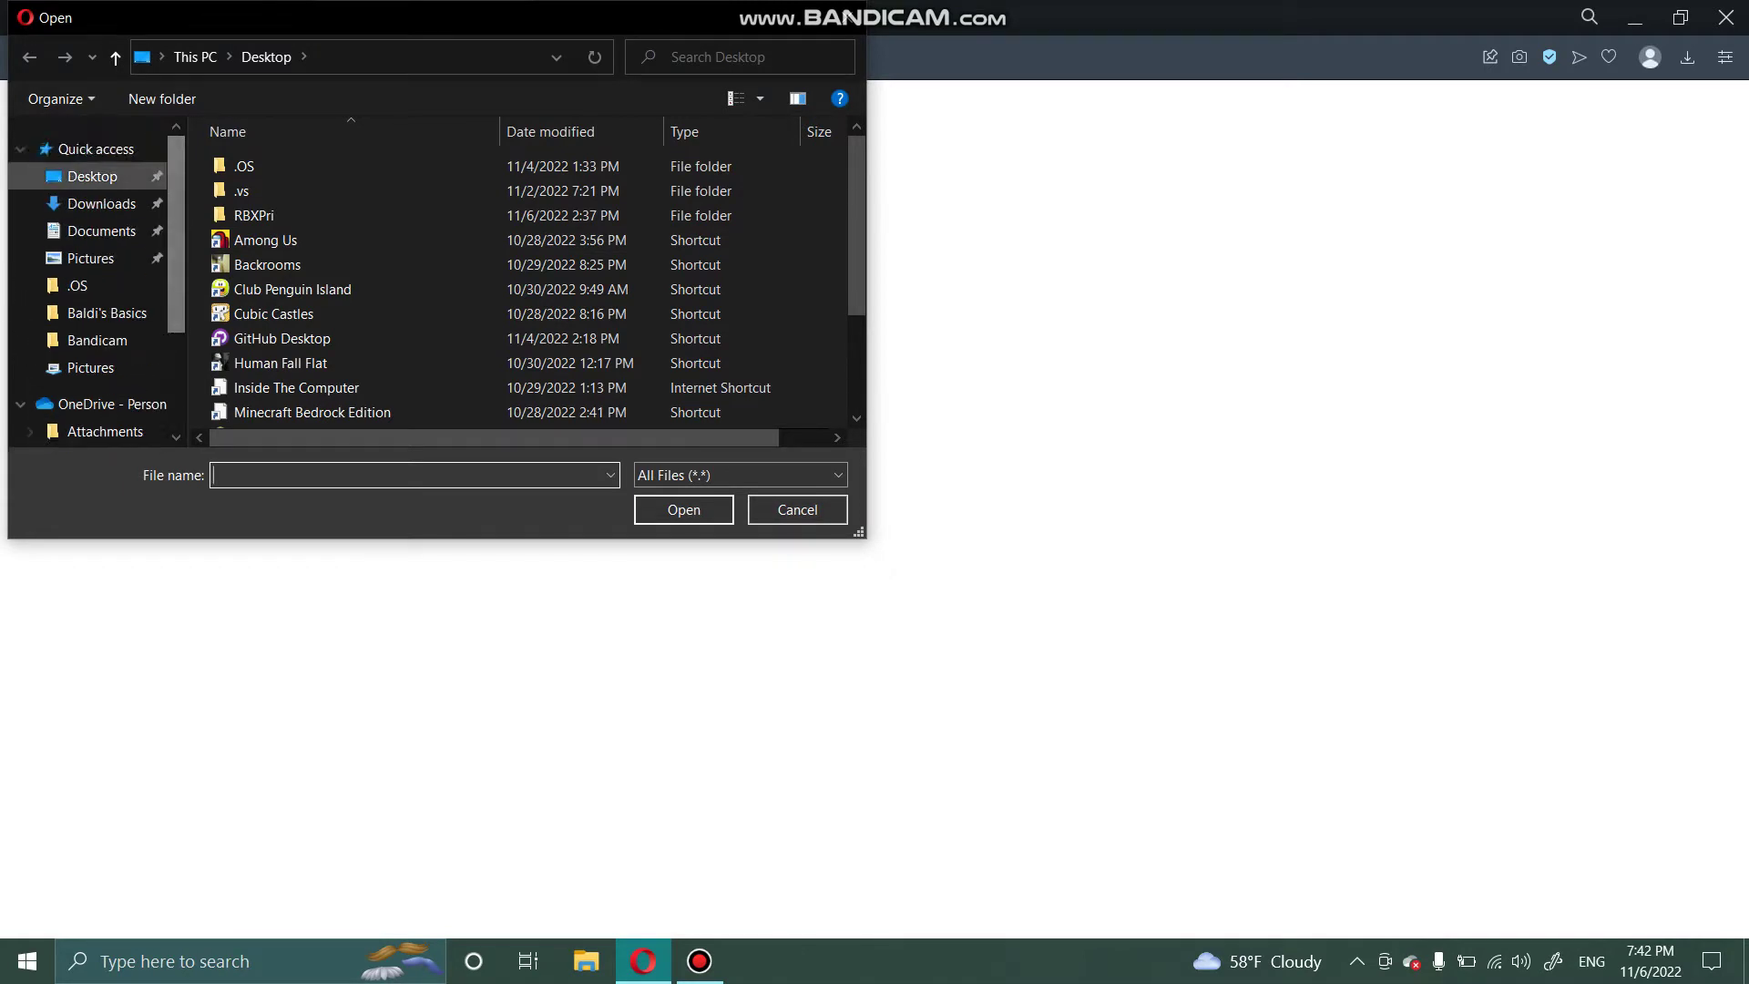
{"action": "left_click", "coordinate": [100, 231]}
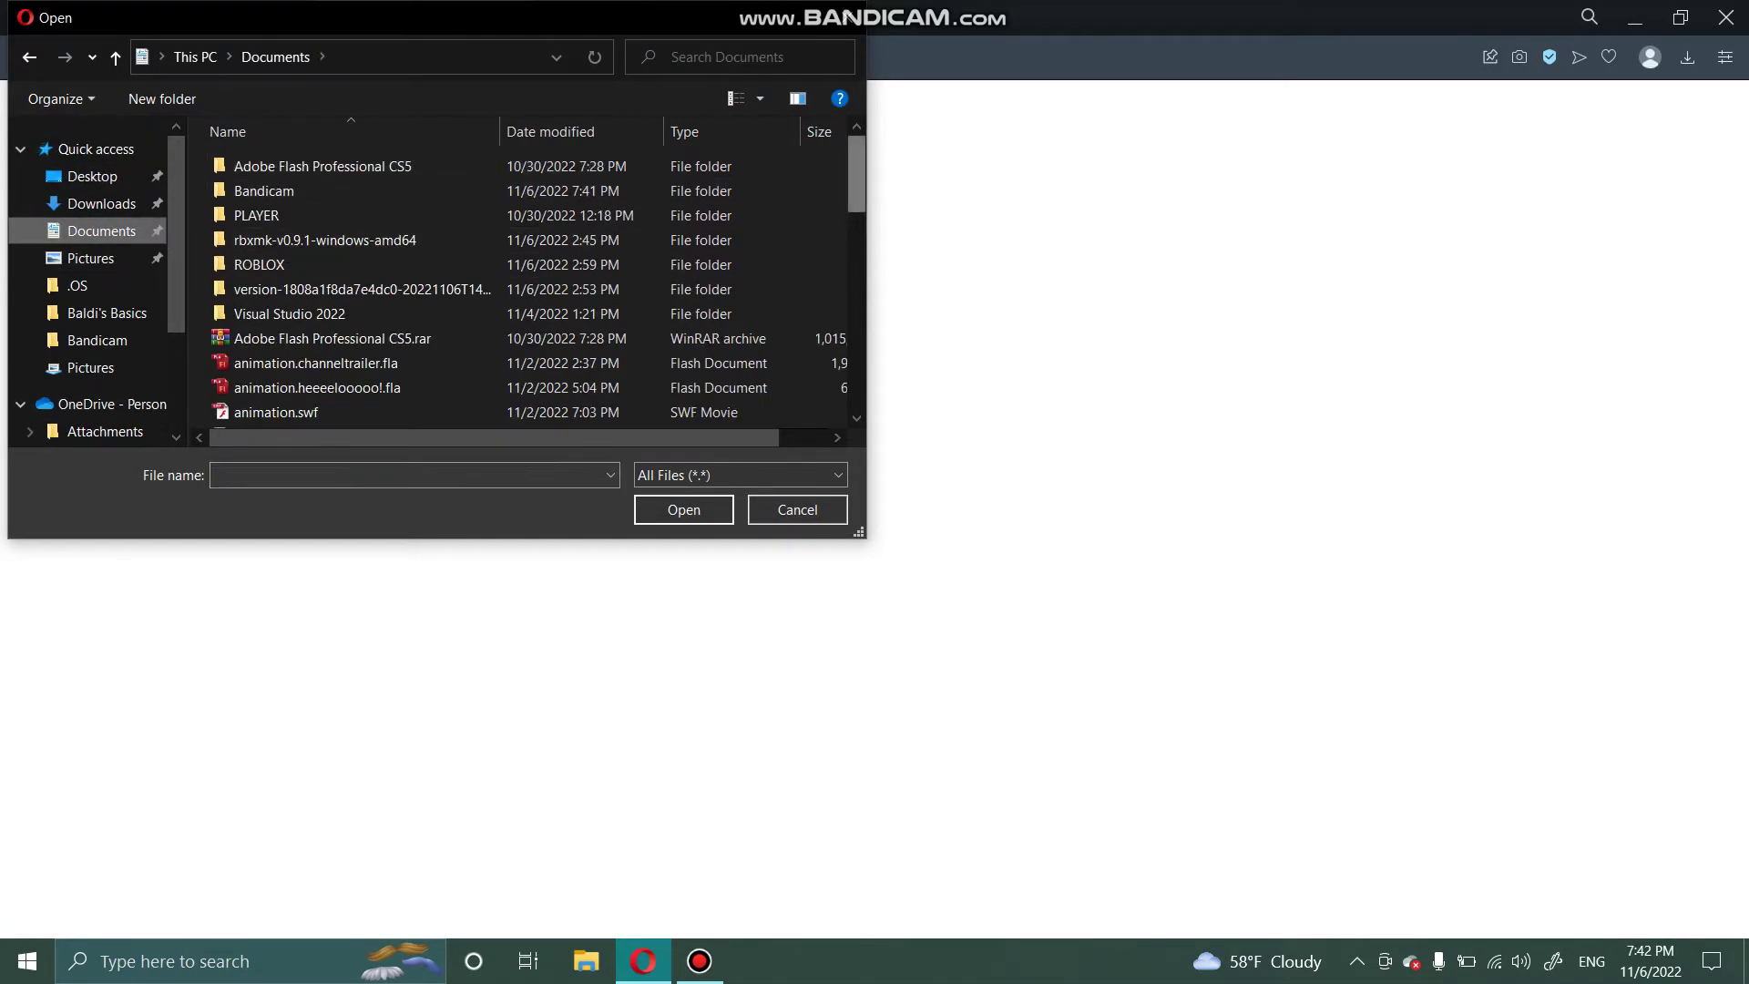
{"action": "scroll", "coordinate": [519, 287], "scroll_direction": "down", "scroll_amount": 10}
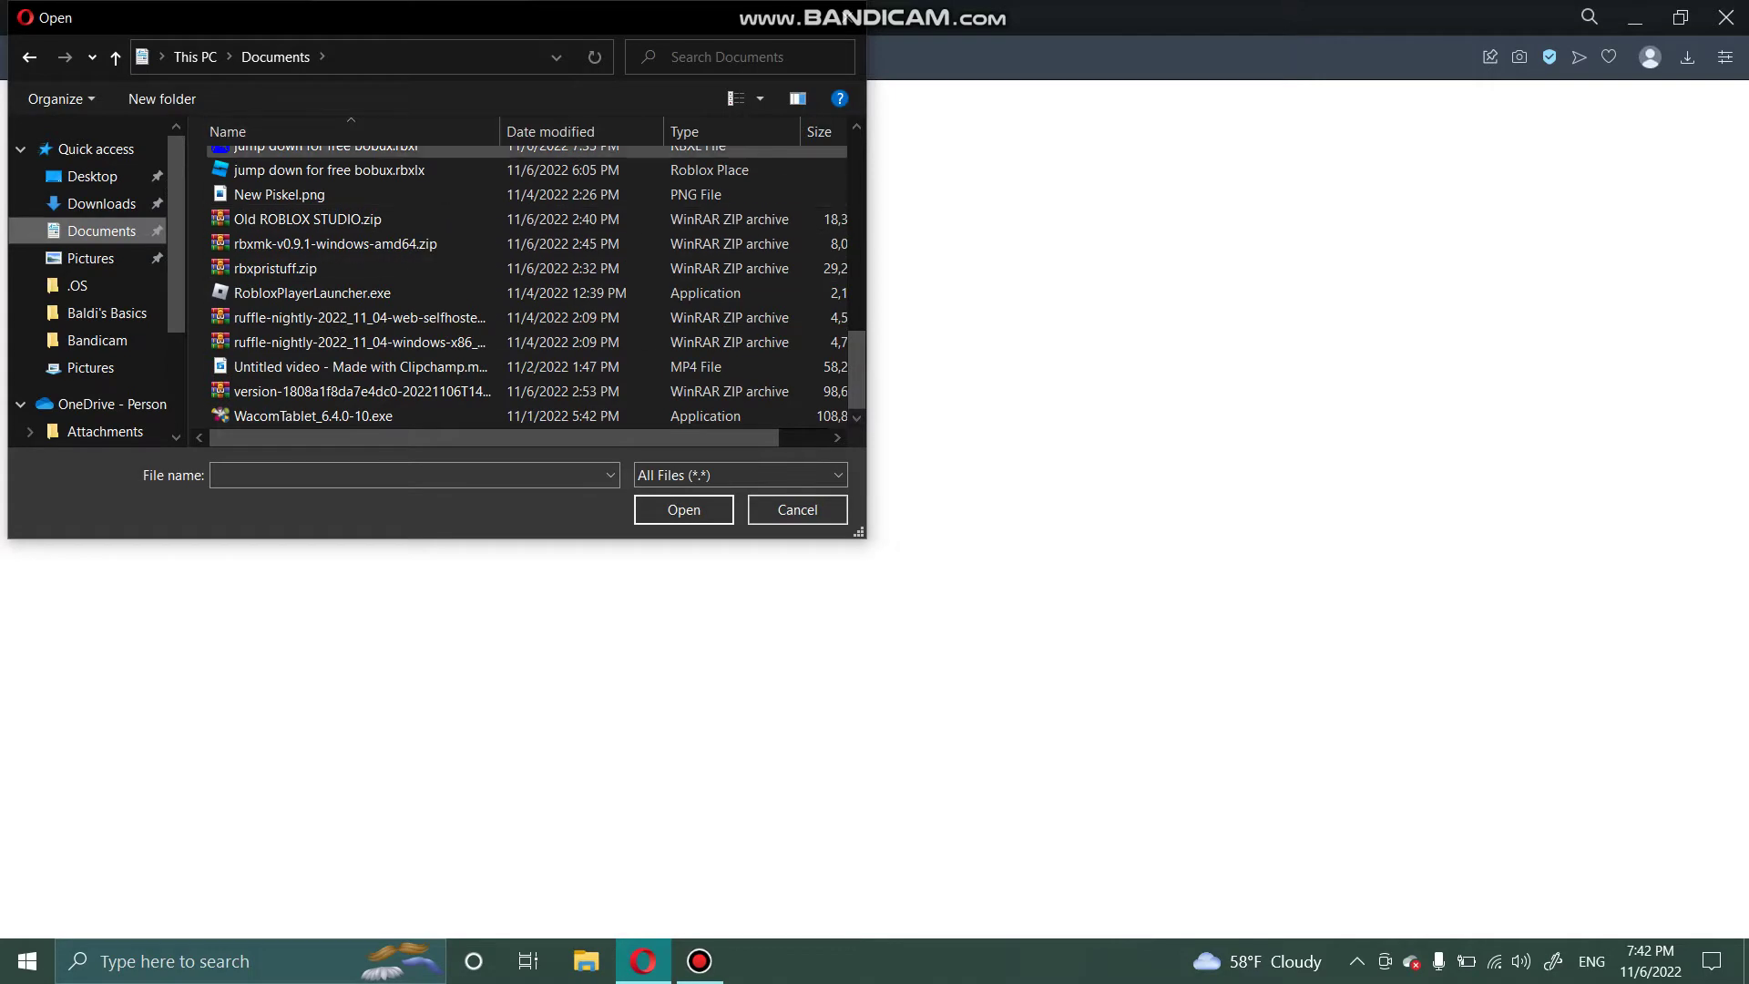
{"action": "double_click", "coordinate": [364, 151]}
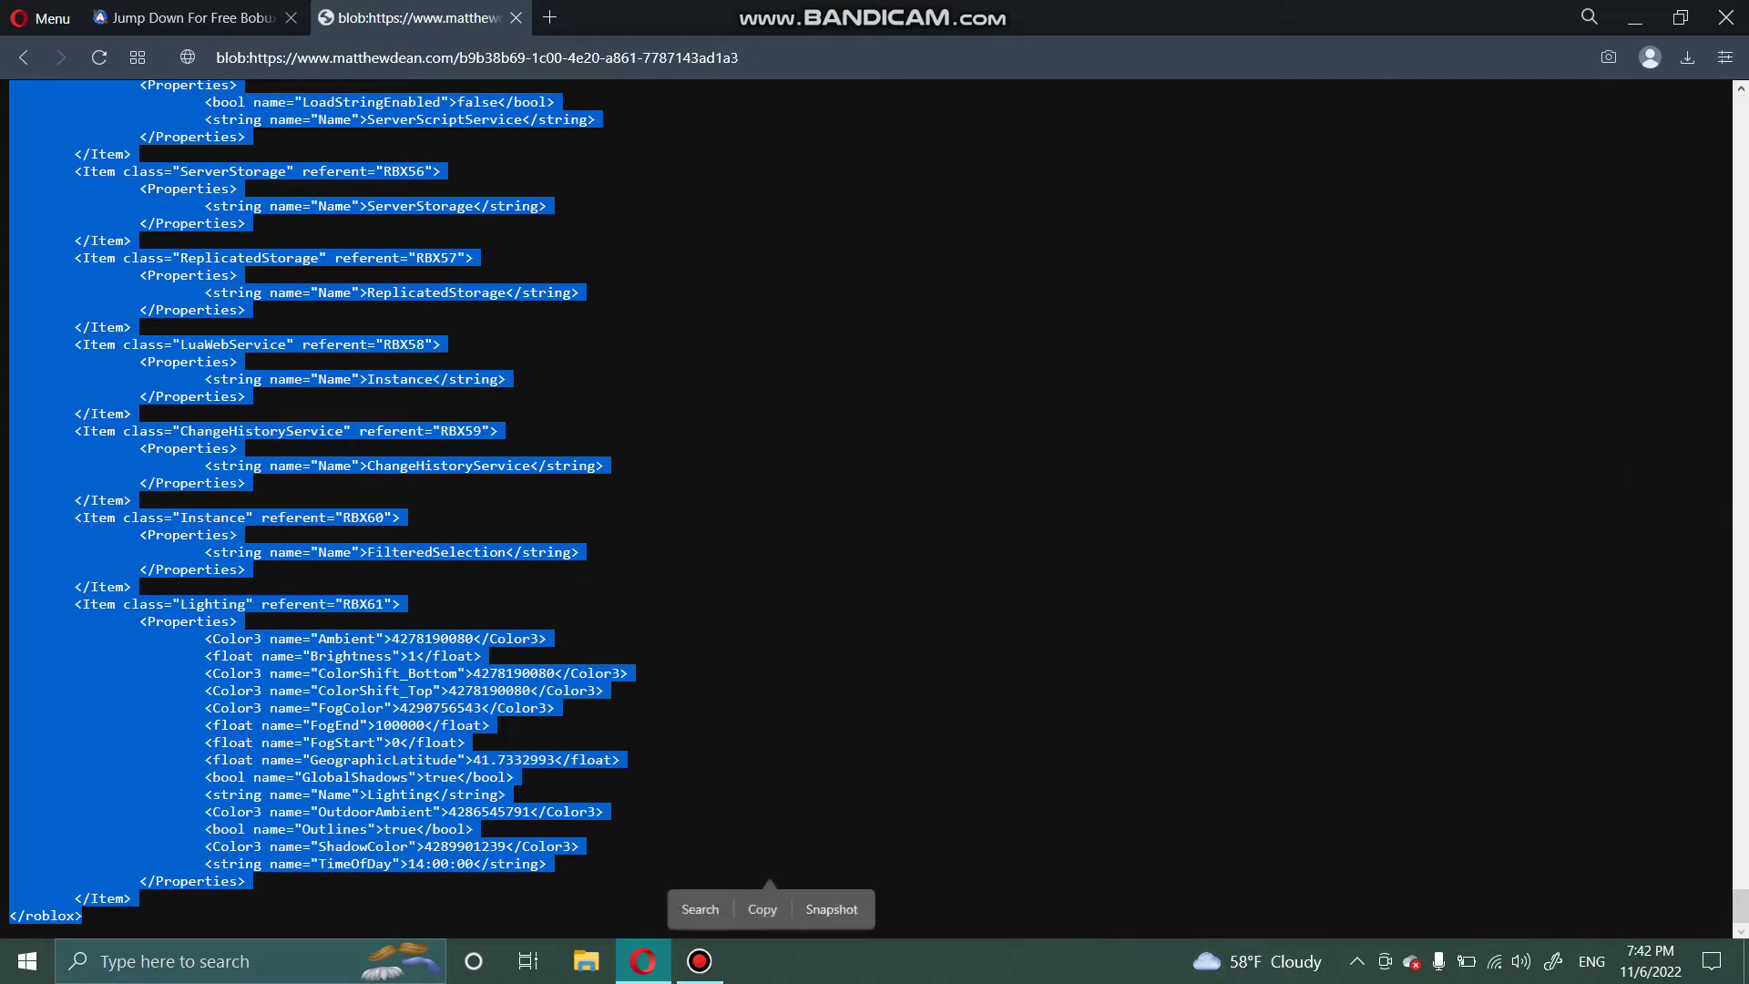
Step: Copy the entire converted XML text and close the converter tab
{"action": "right_click", "coordinate": [169, 419]}
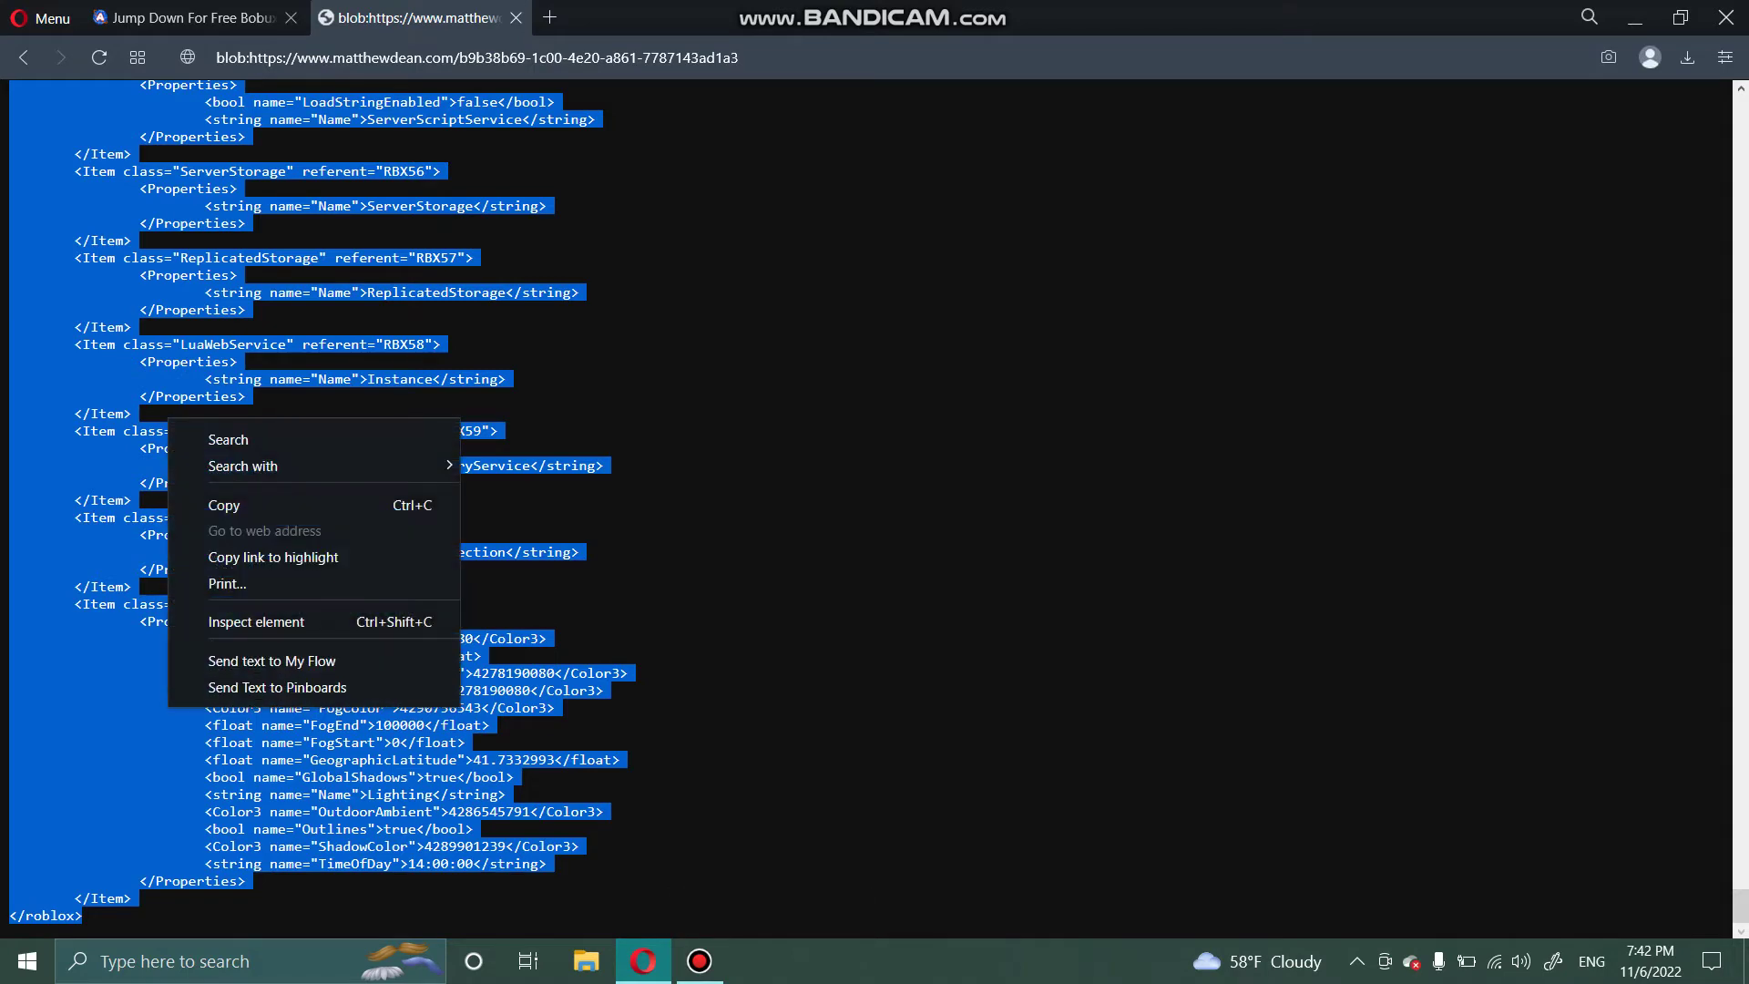
{"action": "left_click", "coordinate": [228, 504]}
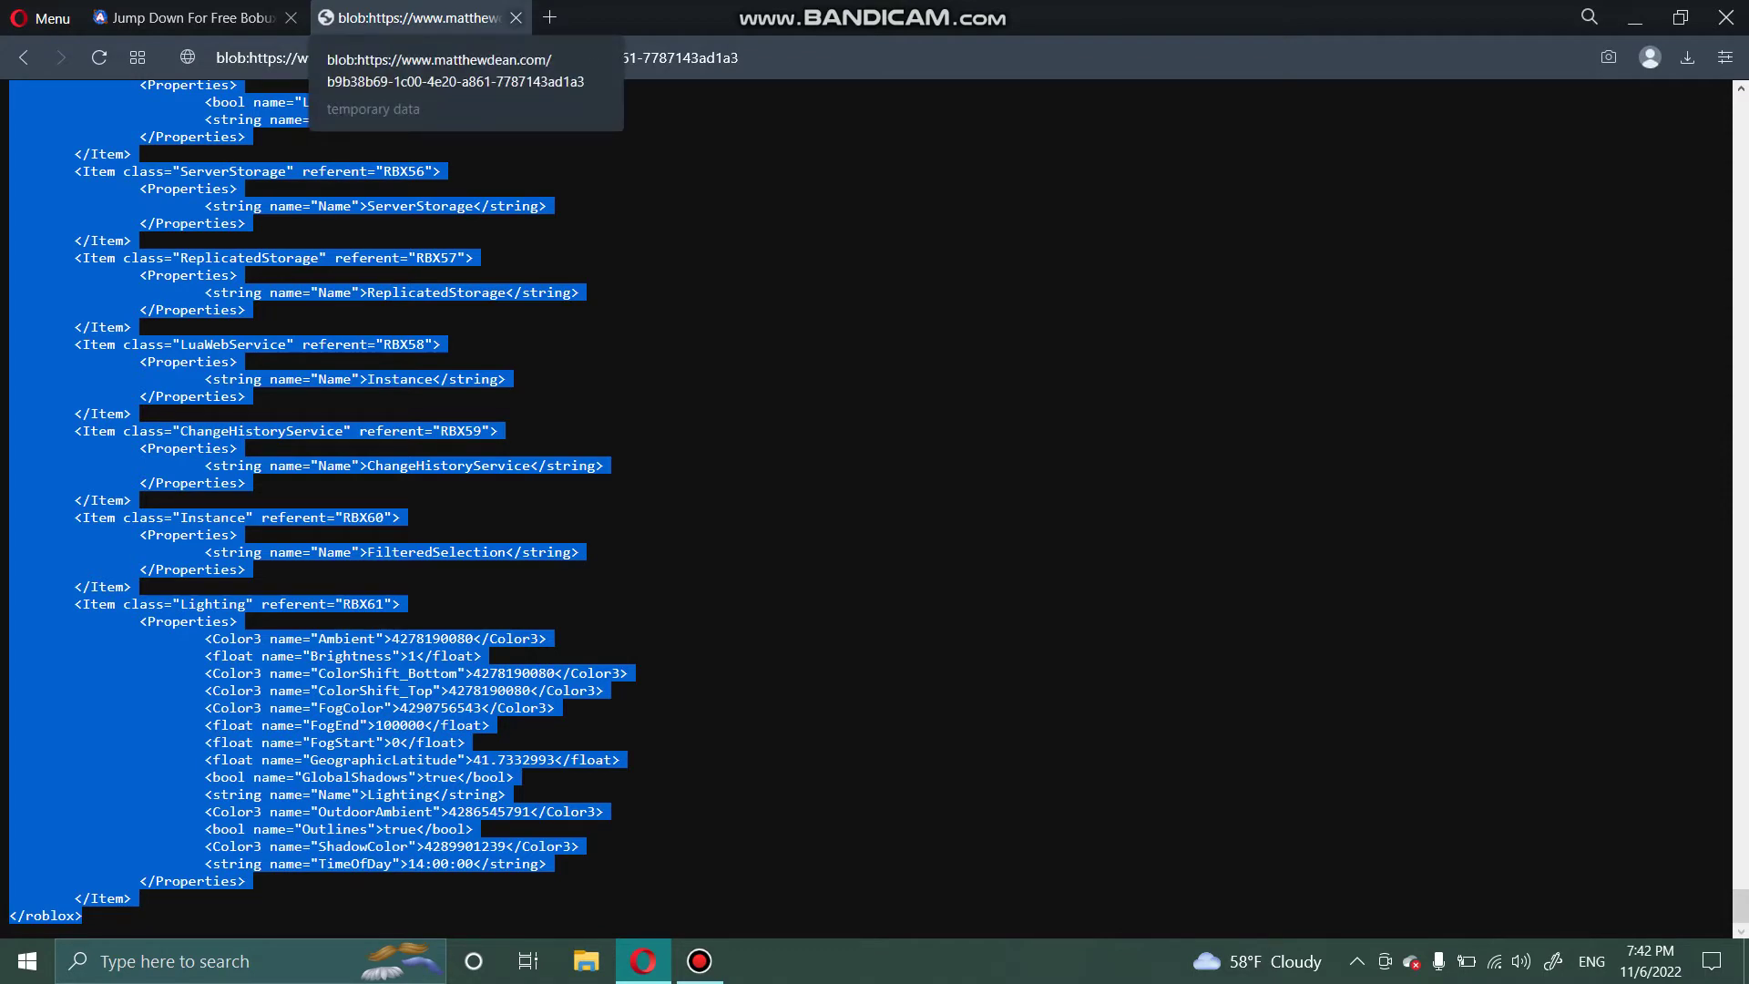
{"action": "left_click", "coordinate": [516, 18]}
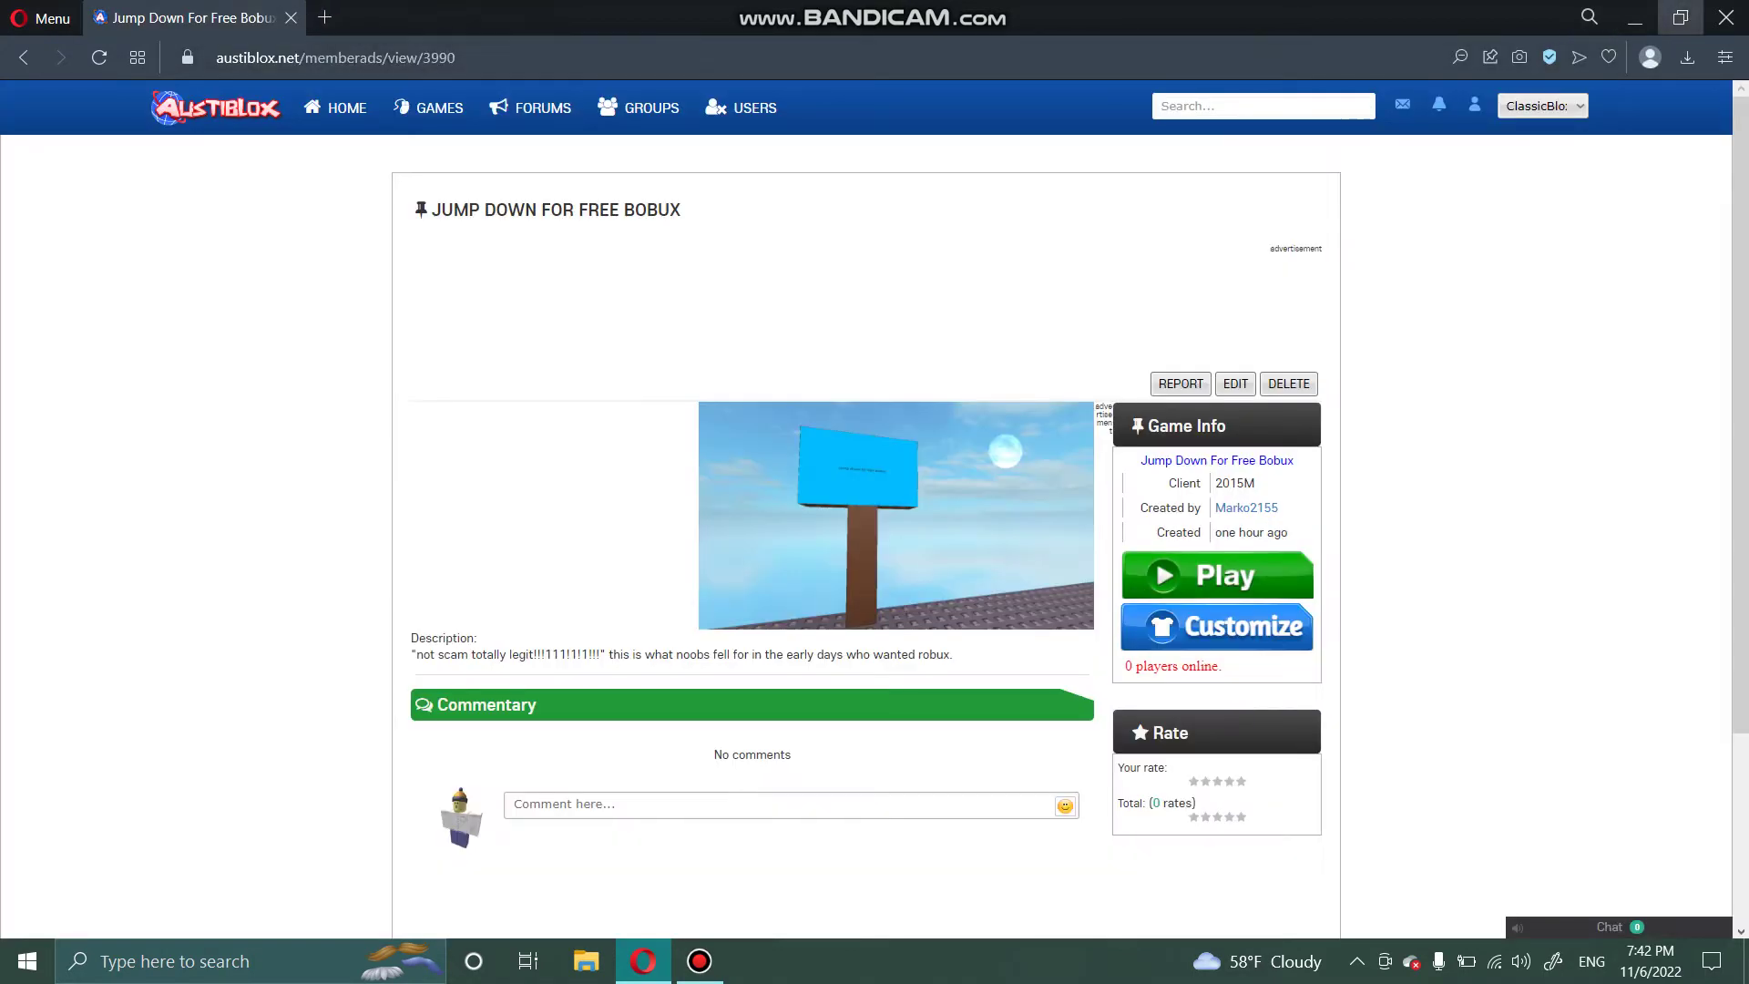
Step: Create a new text document on the desktop named "jump down for free bobux.txt"
{"action": "left_click", "coordinate": [1635, 18]}
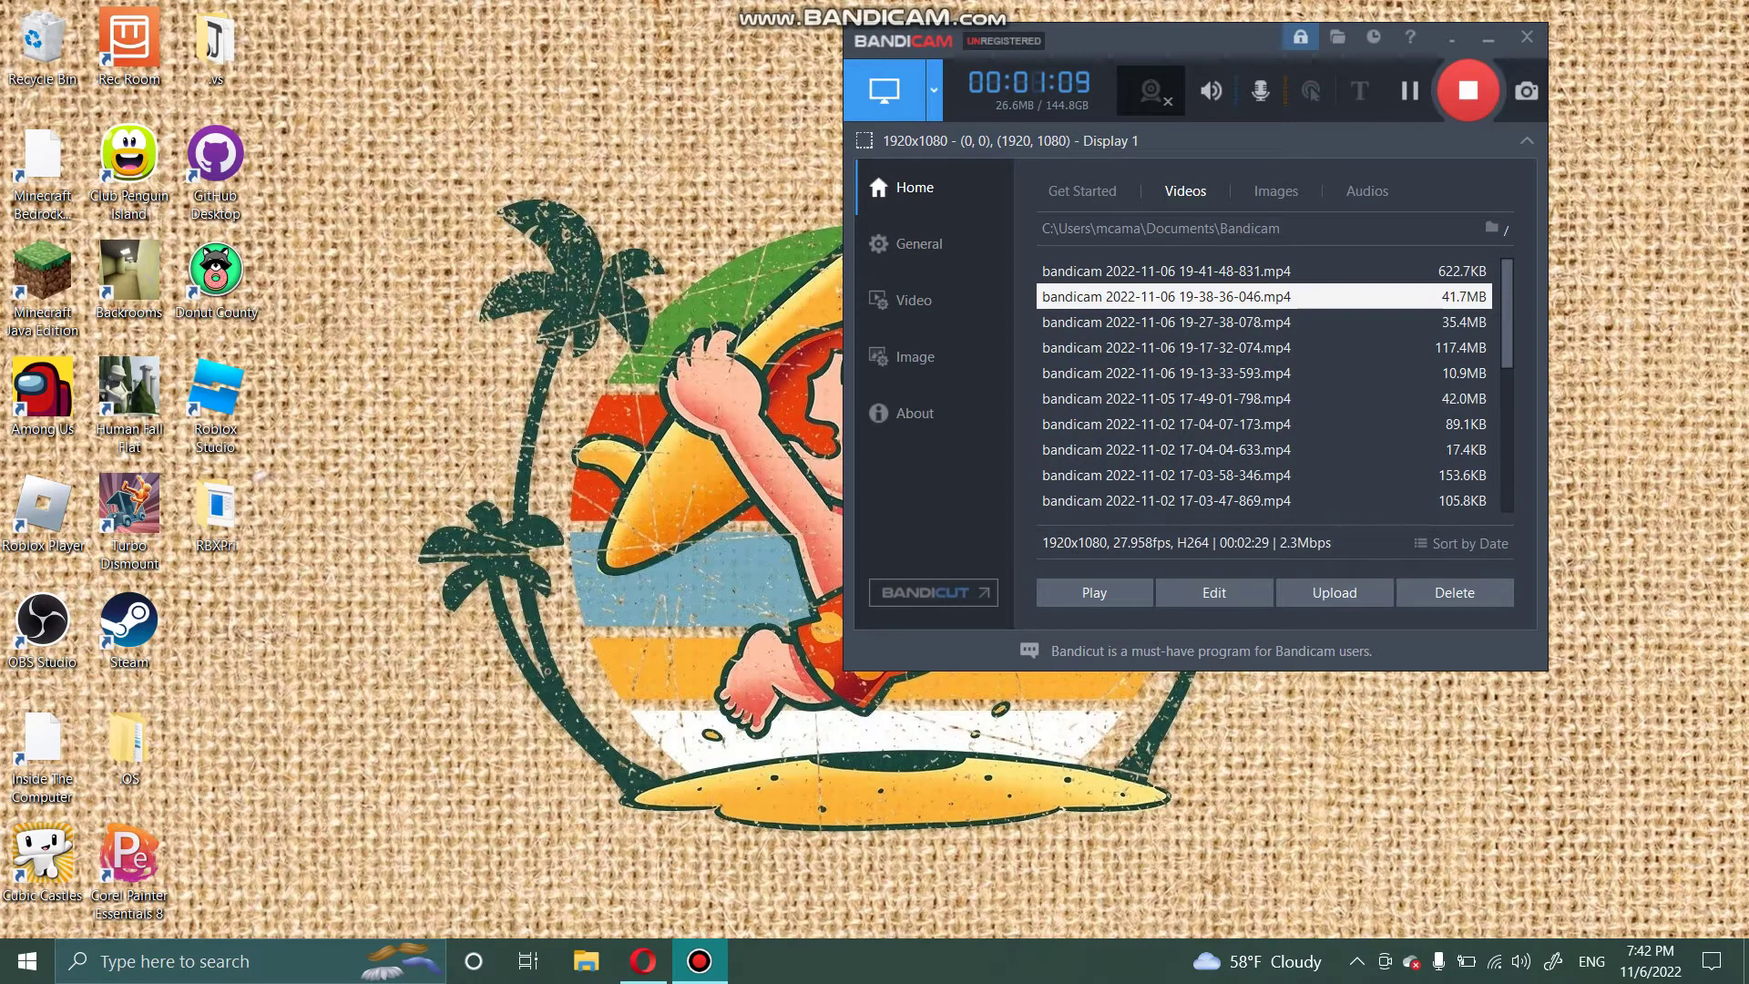
{"action": "right_click", "coordinate": [219, 926]}
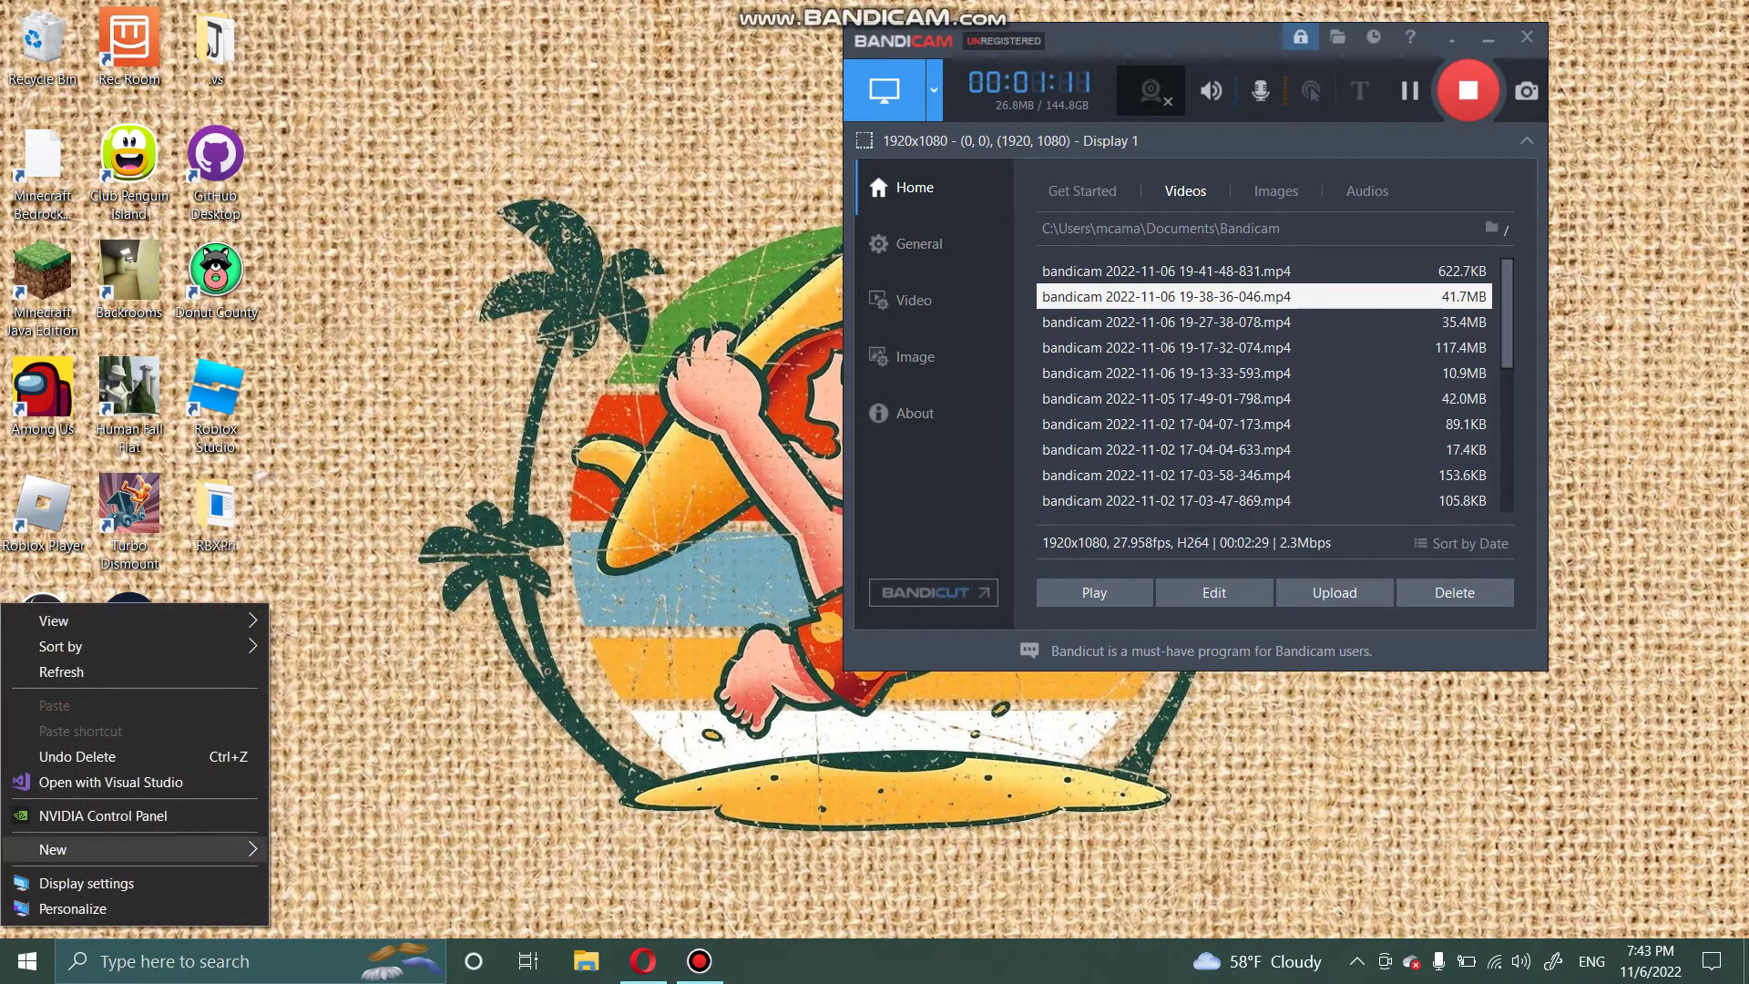
{"action": "mouse_move", "coordinate": [182, 848]}
{"action": "left_click", "coordinate": [348, 820]}
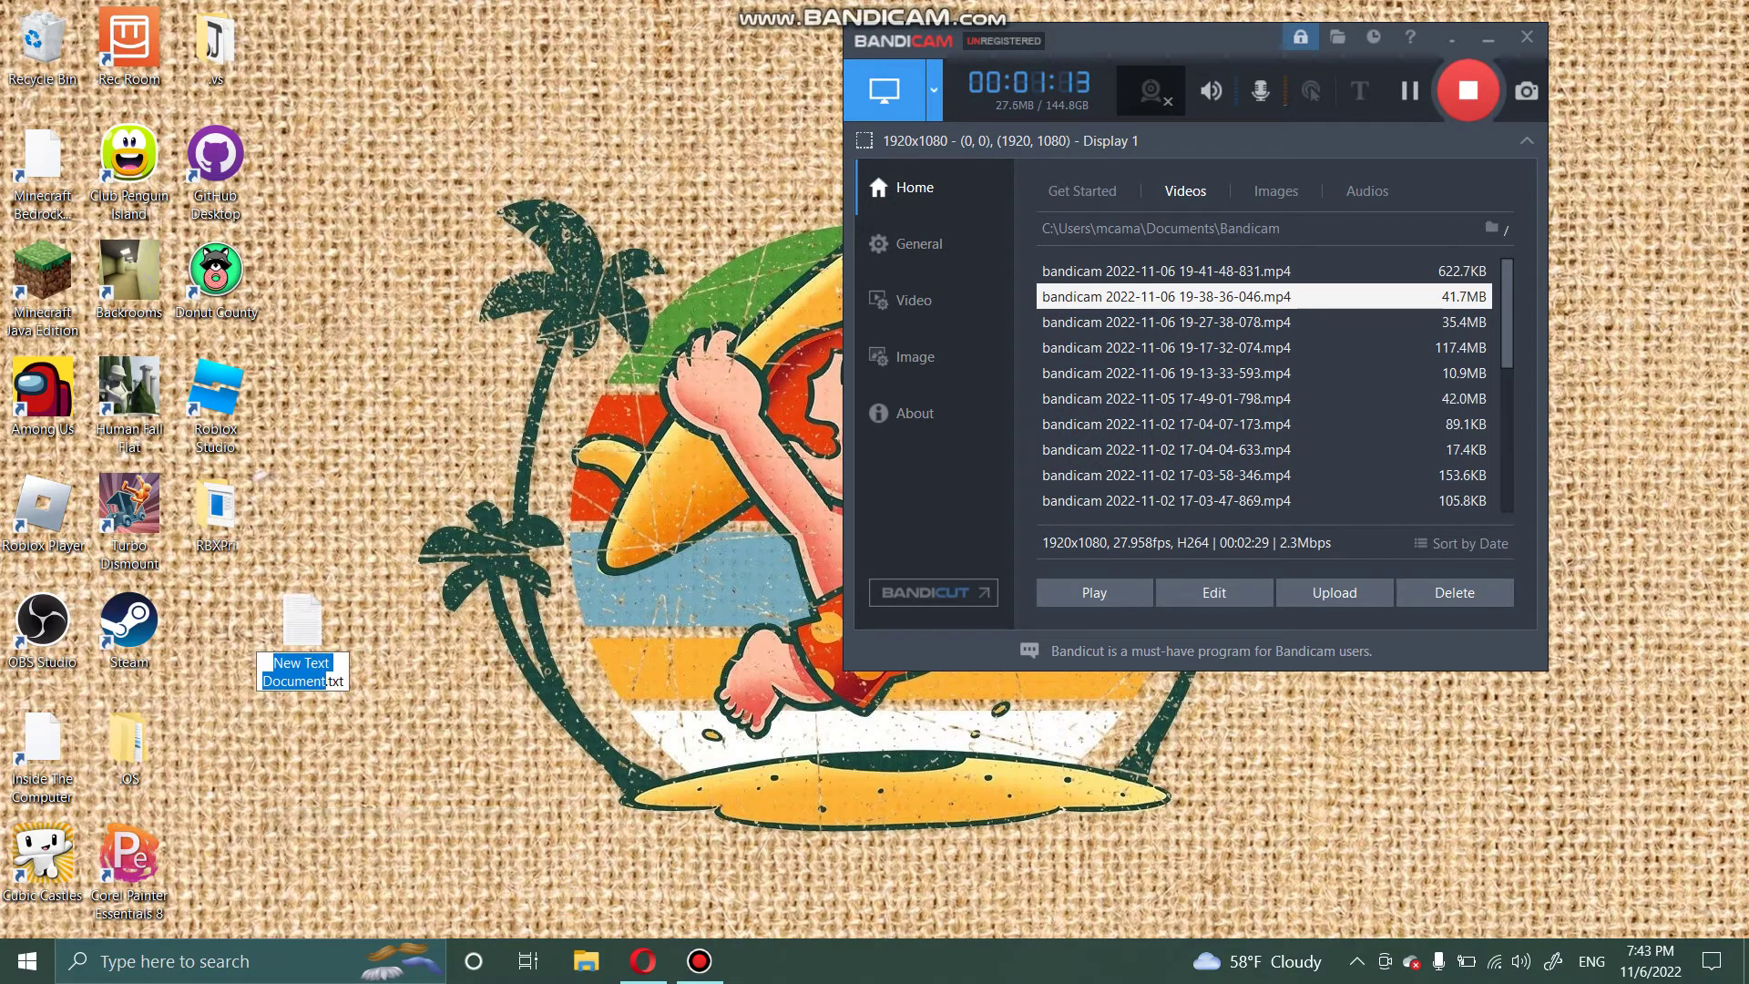
{"action": "type", "text": "jump down"}
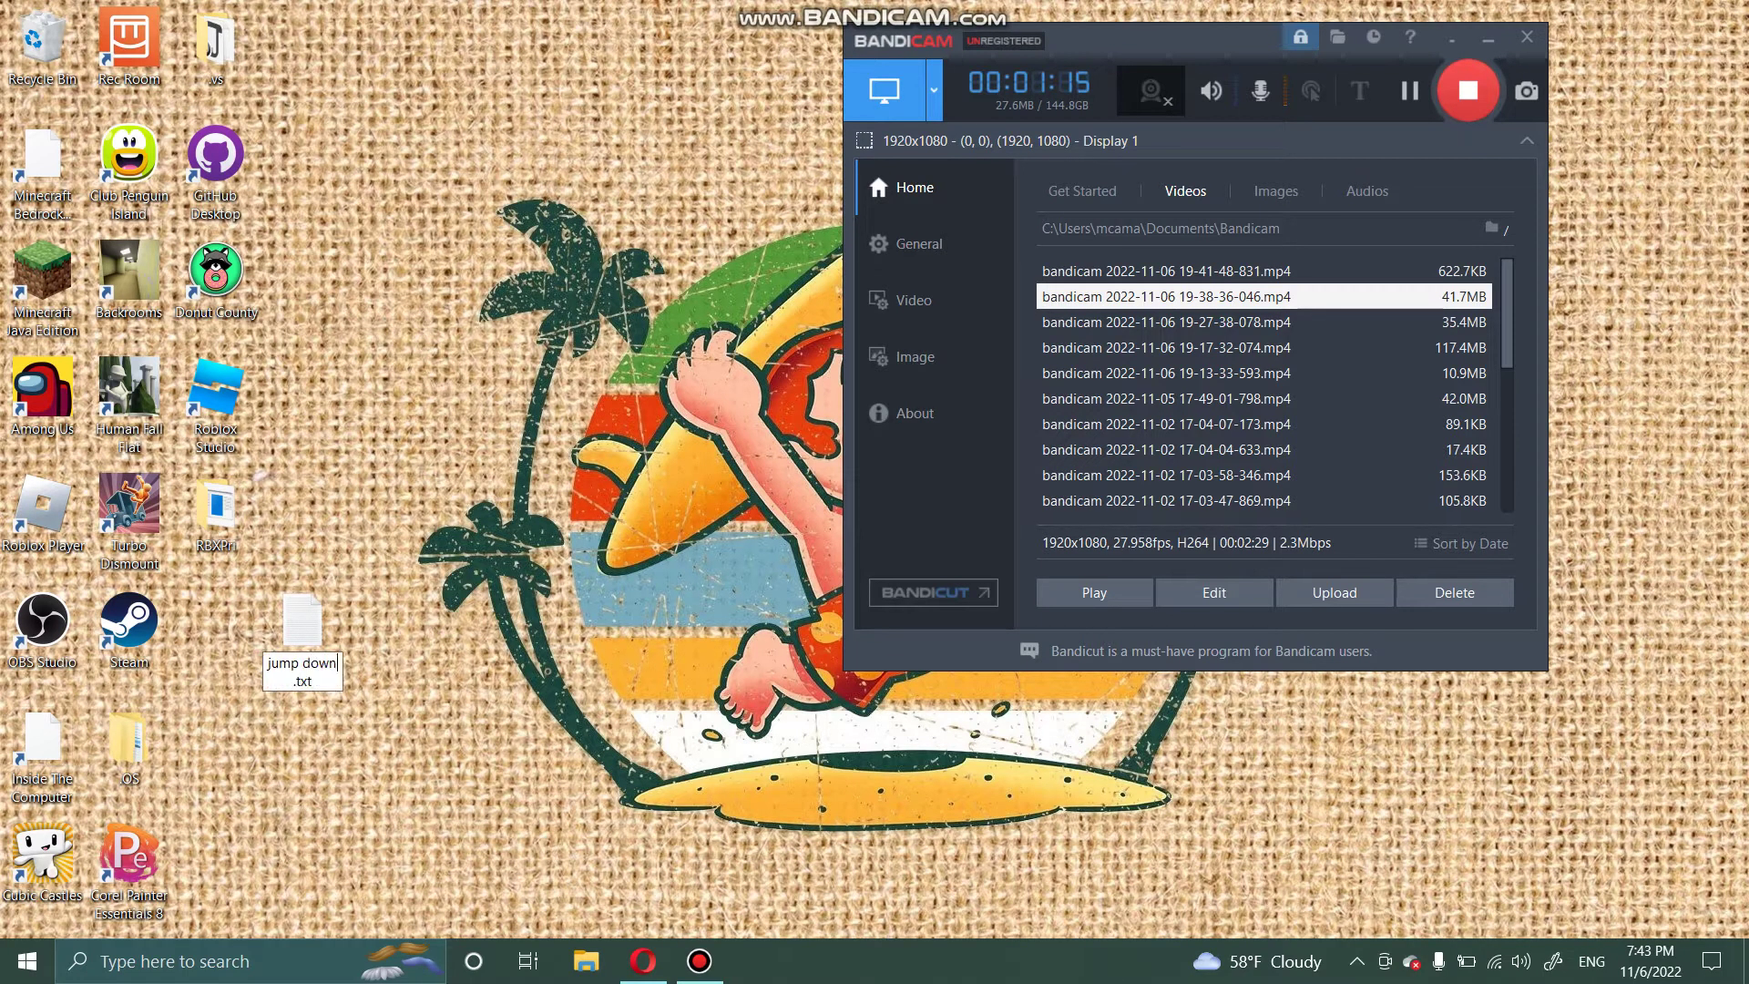
{"action": "type", "text": " for free bobux"}
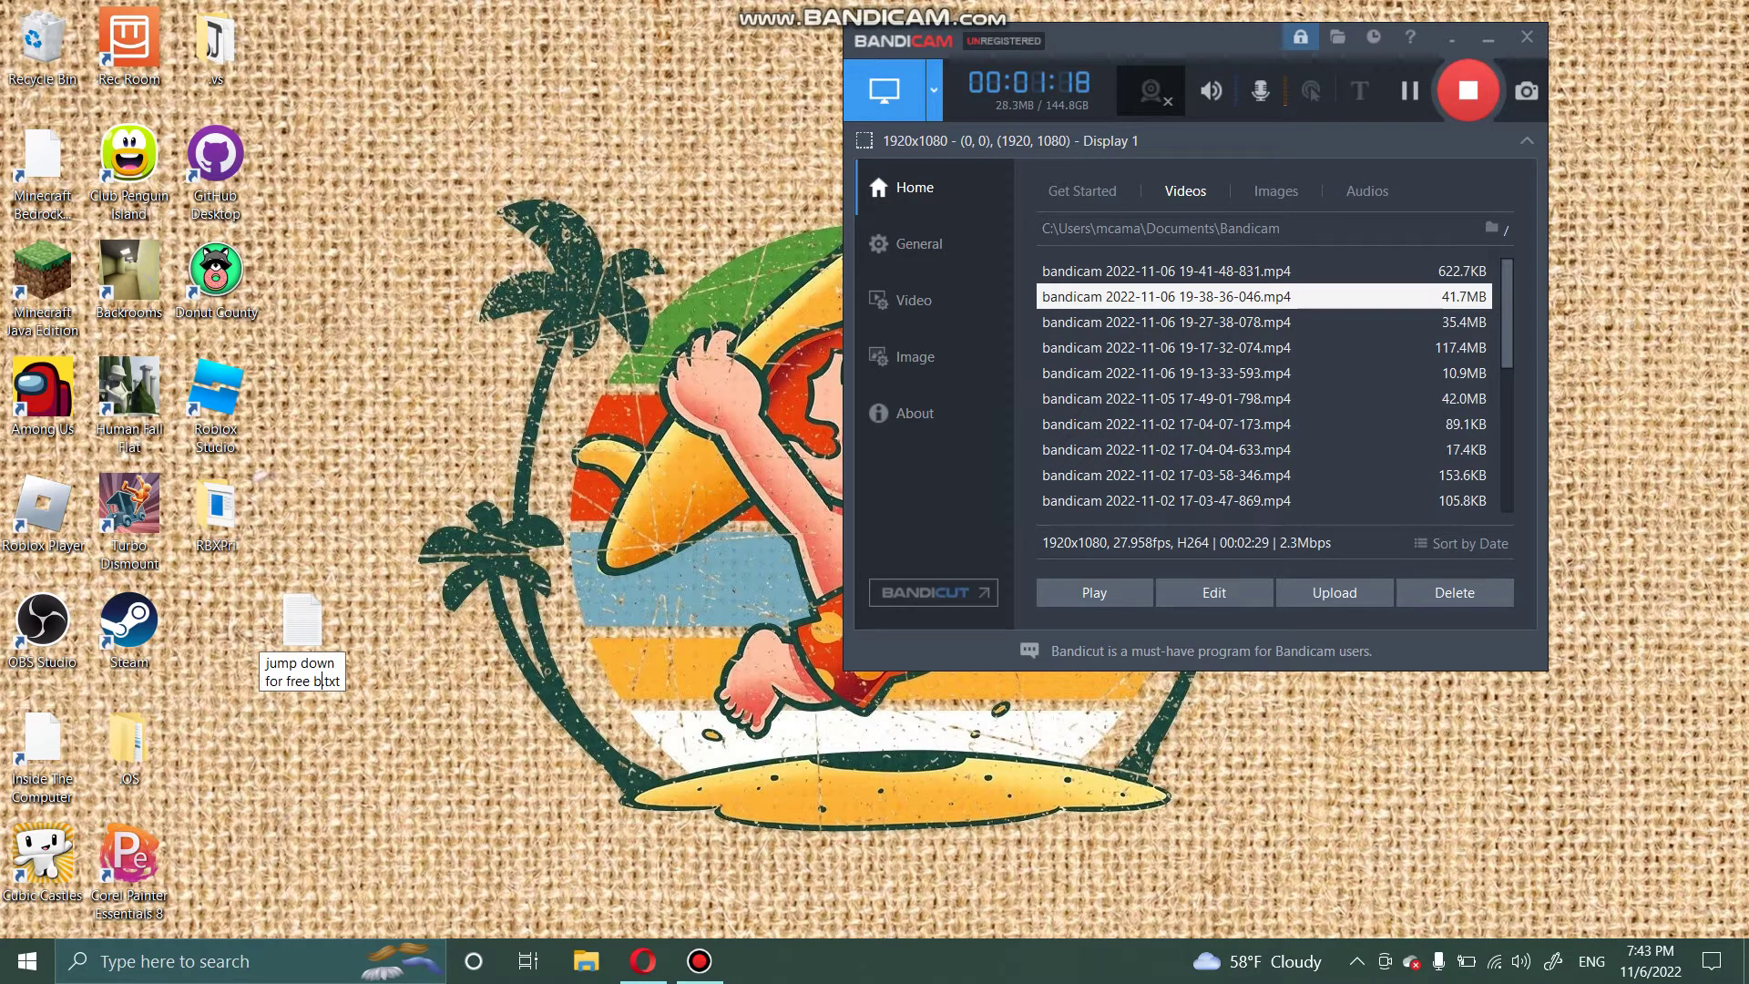
{"action": "key", "text": "Return"}
{"action": "key", "text": "Return"}
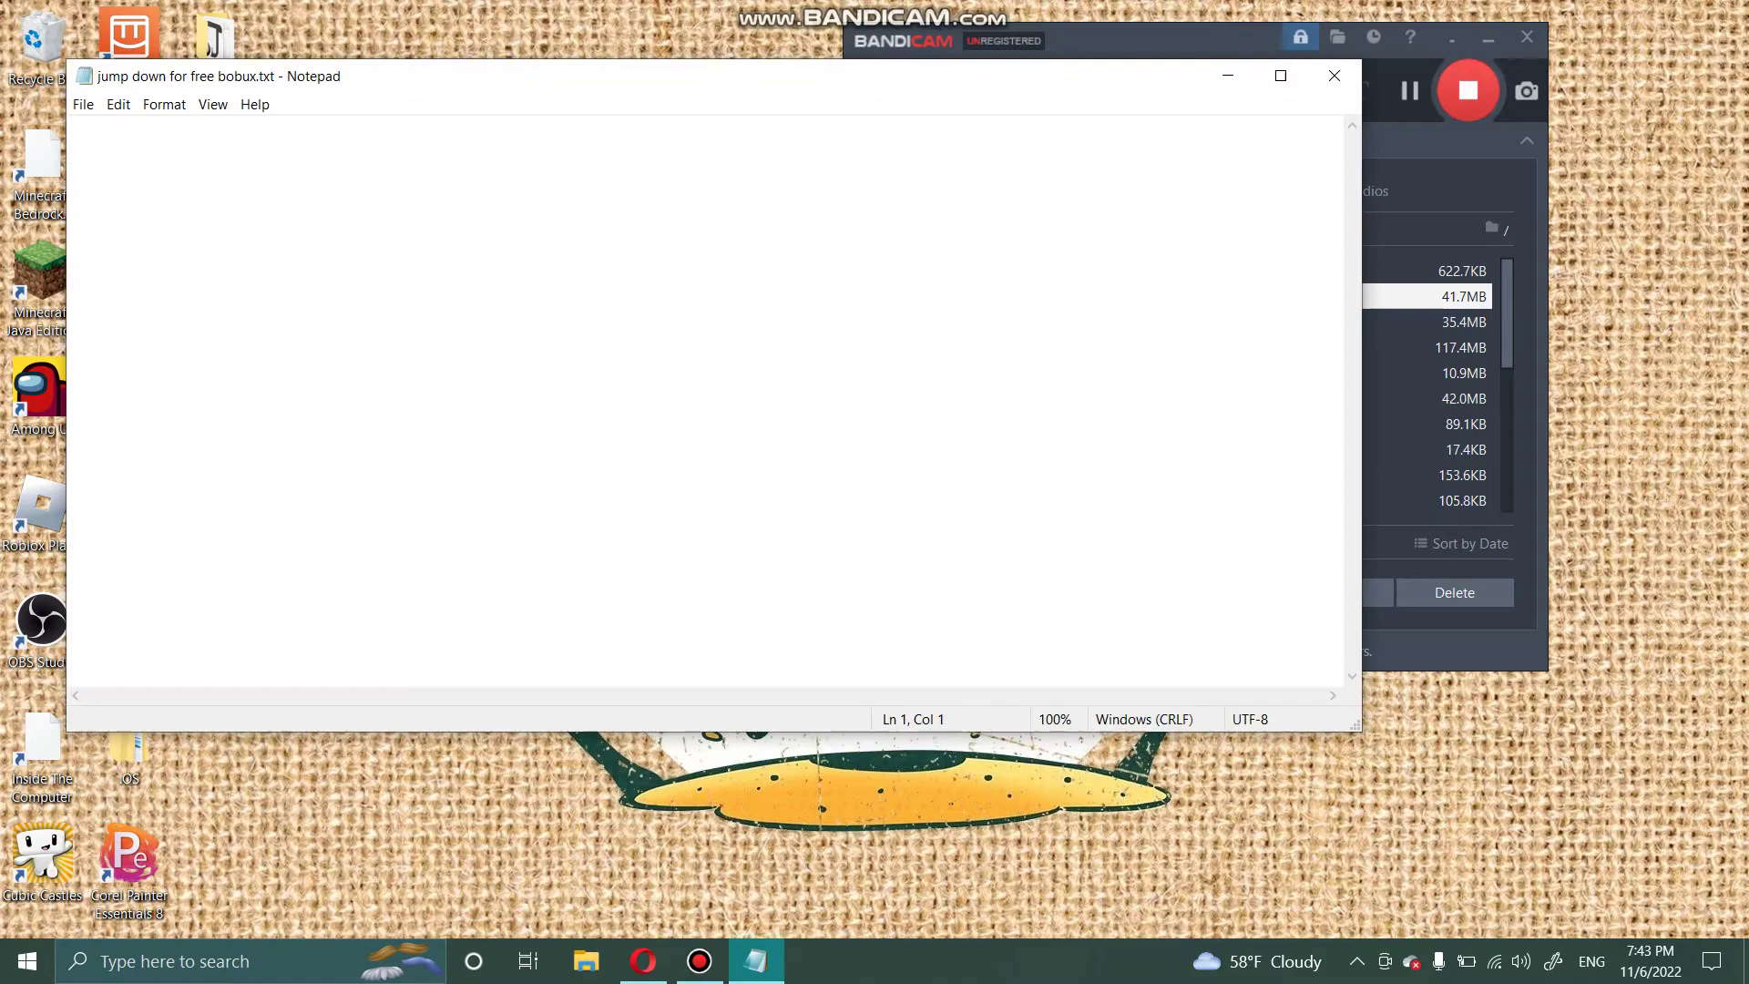
Step: Paste the copied XML into the new text document in Notepad, save it and close it
{"action": "key", "text": "ctrl+v"}
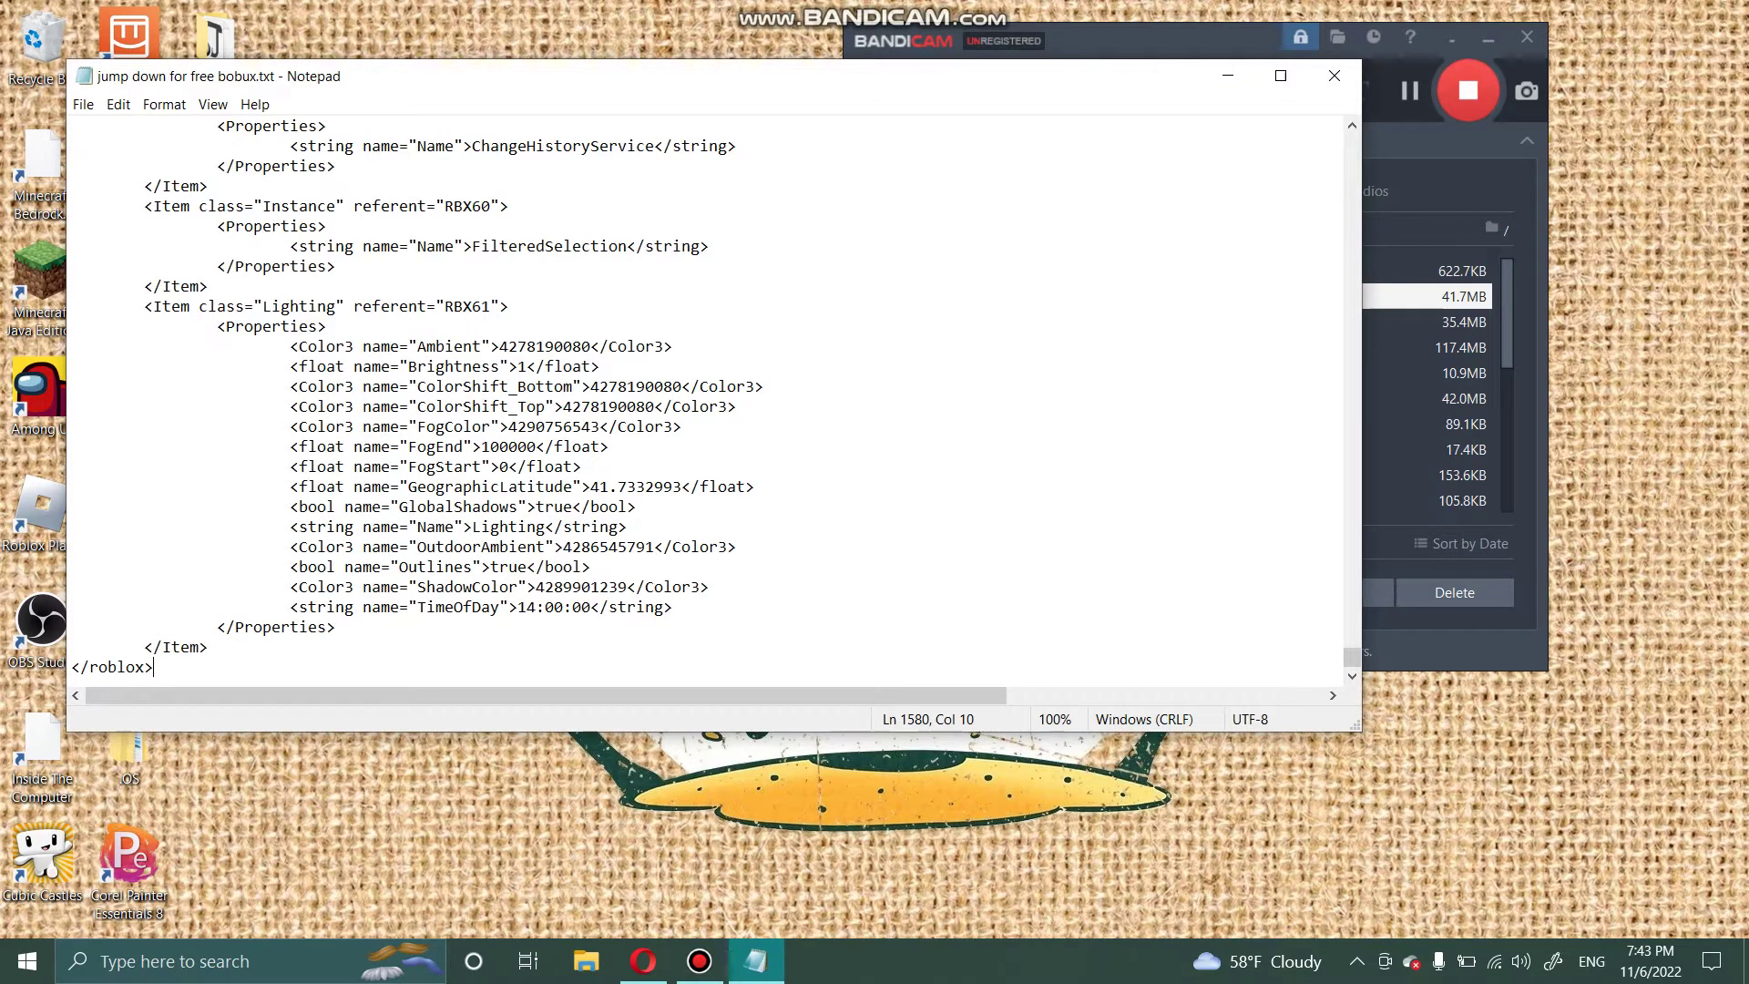
{"action": "left_click", "coordinate": [1334, 75]}
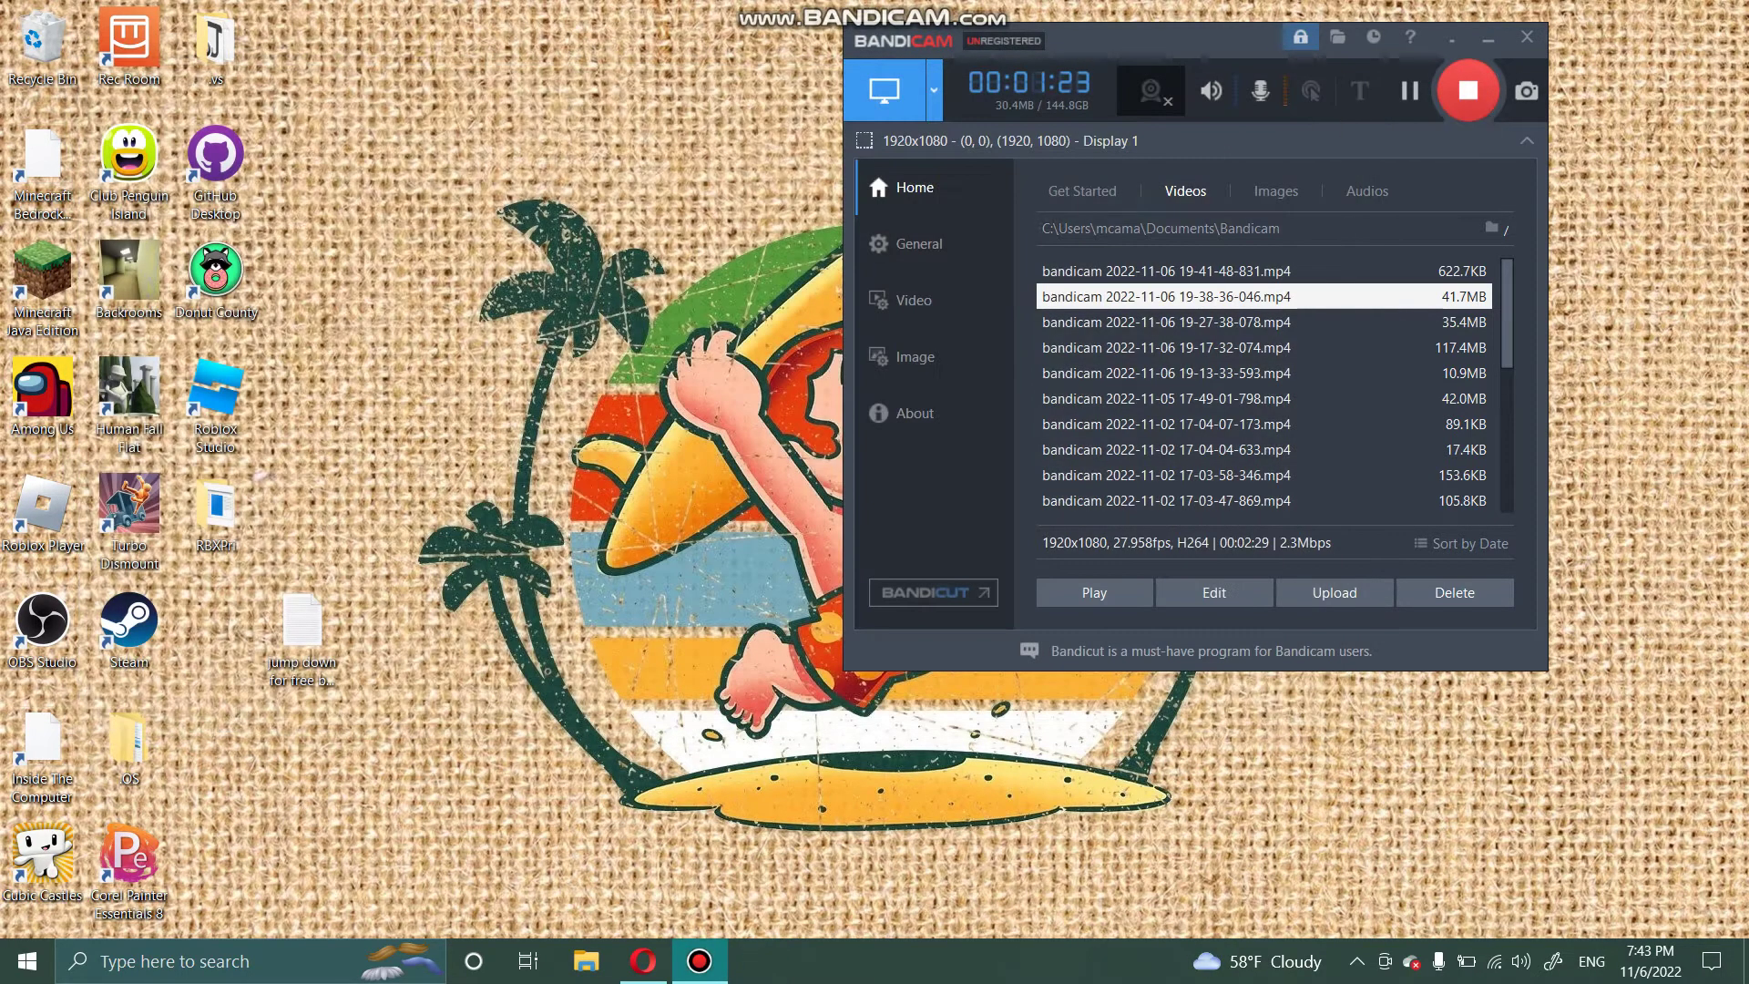
Step: Change the desktop text file's extension to .rbxl, keeping the name "jump down for free bobux"
{"action": "left_click", "coordinate": [302, 628]}
{"action": "key", "text": "F2"}
{"action": "left_click", "coordinate": [315, 699]}
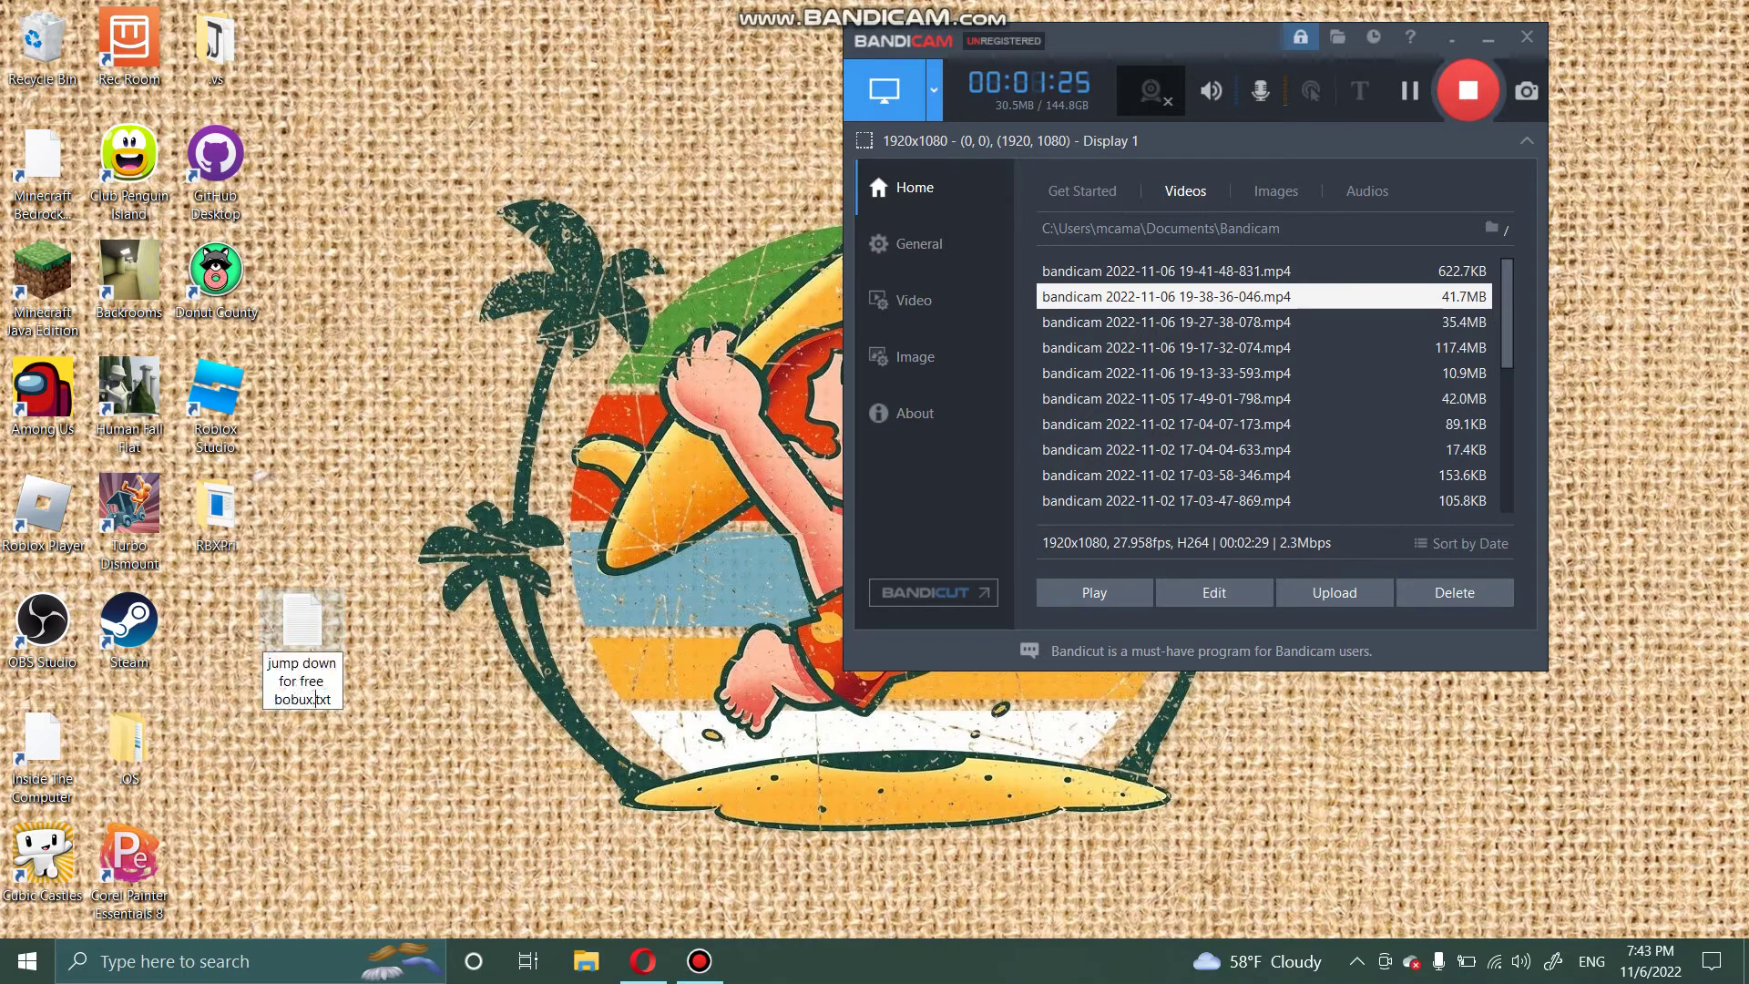
{"action": "type", "text": "rbxl"}
{"action": "key", "text": "Return"}
{"action": "key", "text": "Return"}
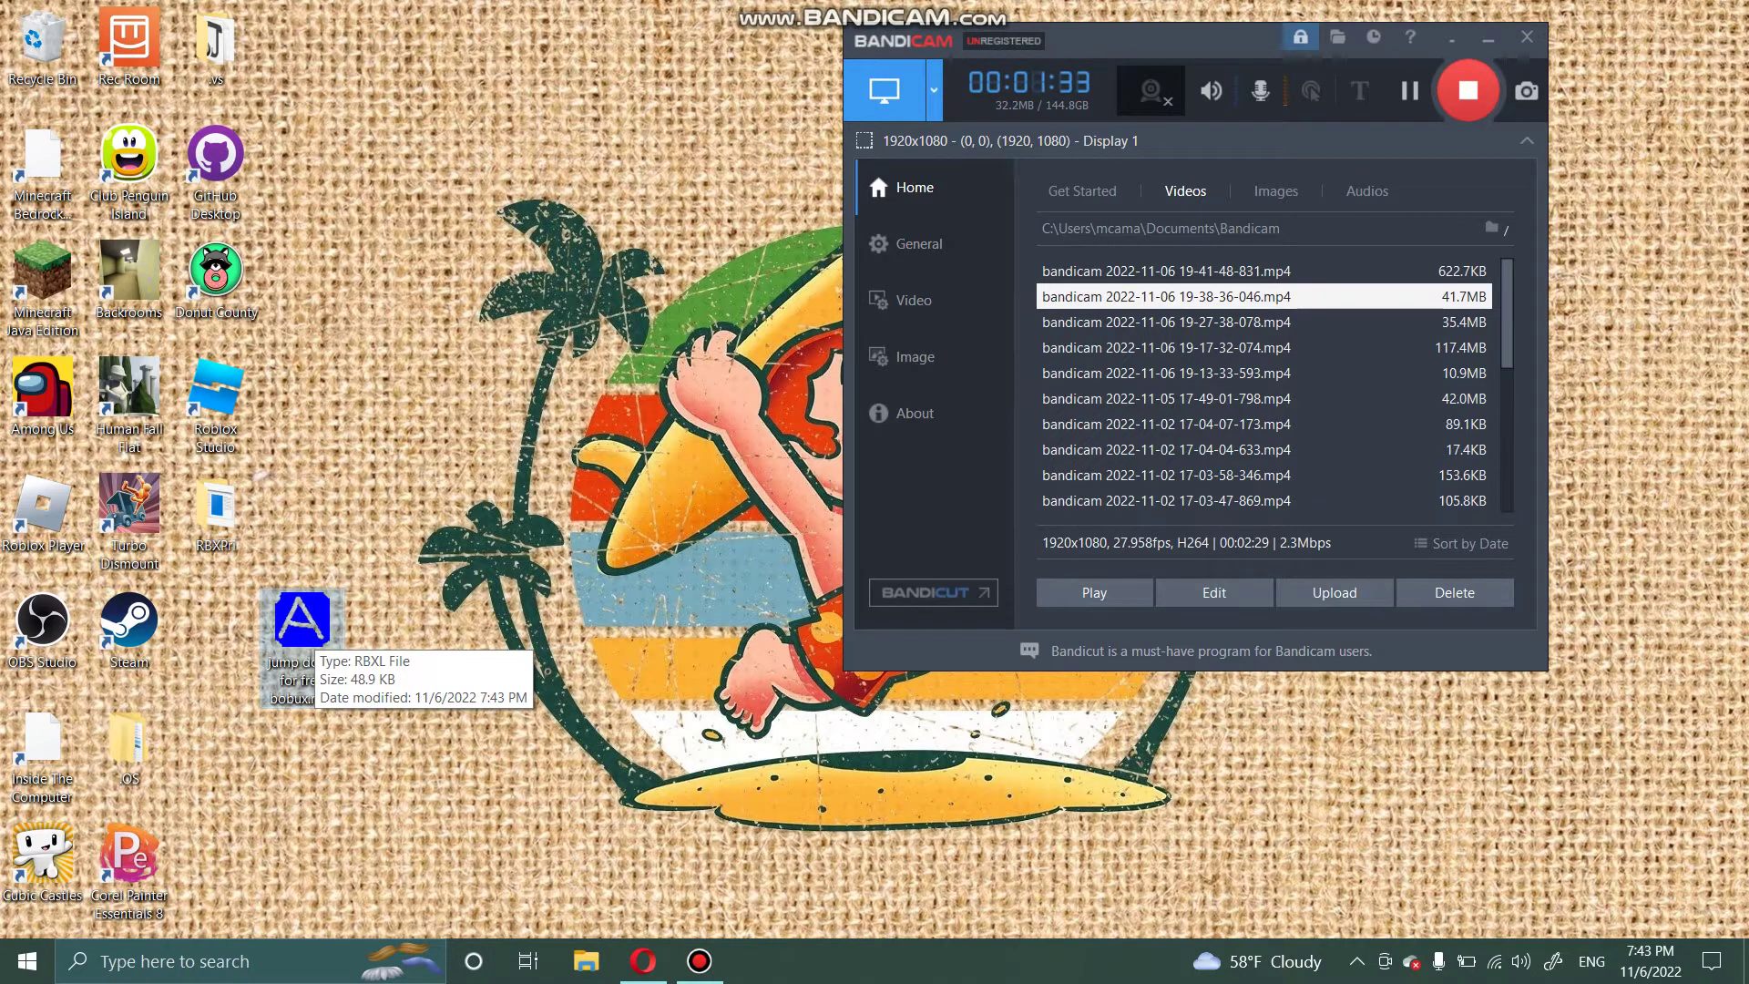
Step: Switch back to Opera and open the Jump Down For Free Bobux game for editing on Austiblox
{"action": "key", "text": "alt+Tab"}
{"action": "key", "text": "alt+Tab"}
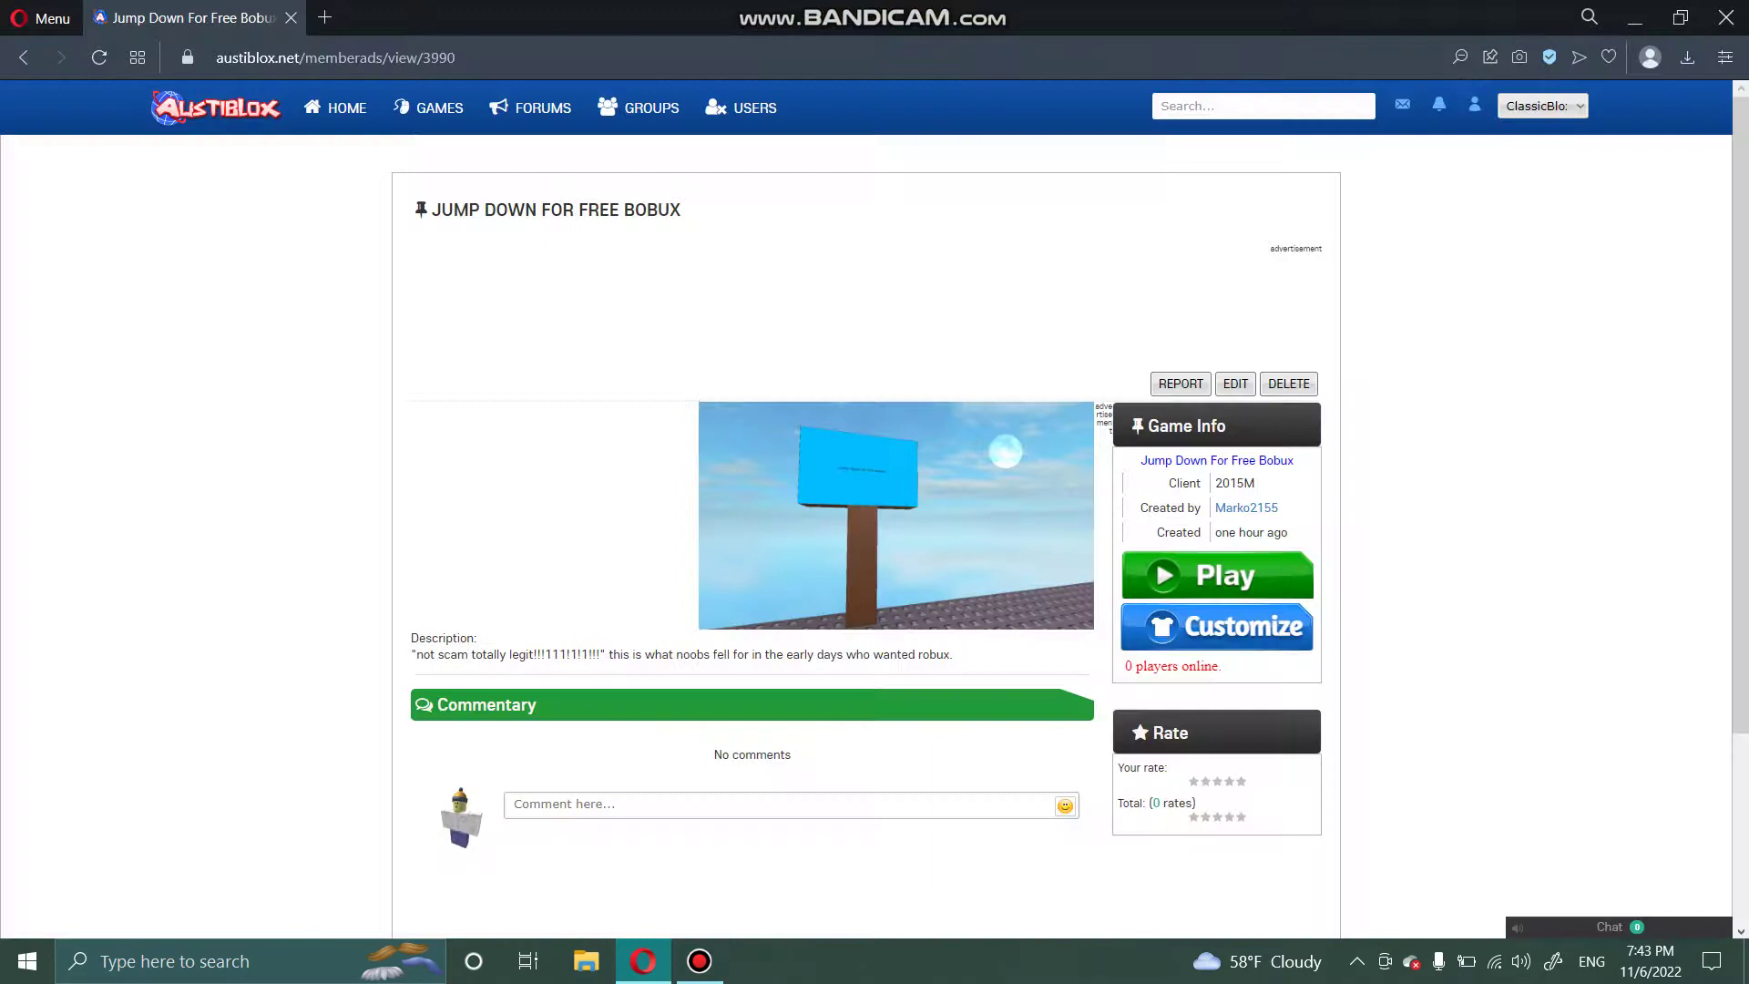
{"action": "left_click", "coordinate": [1235, 384]}
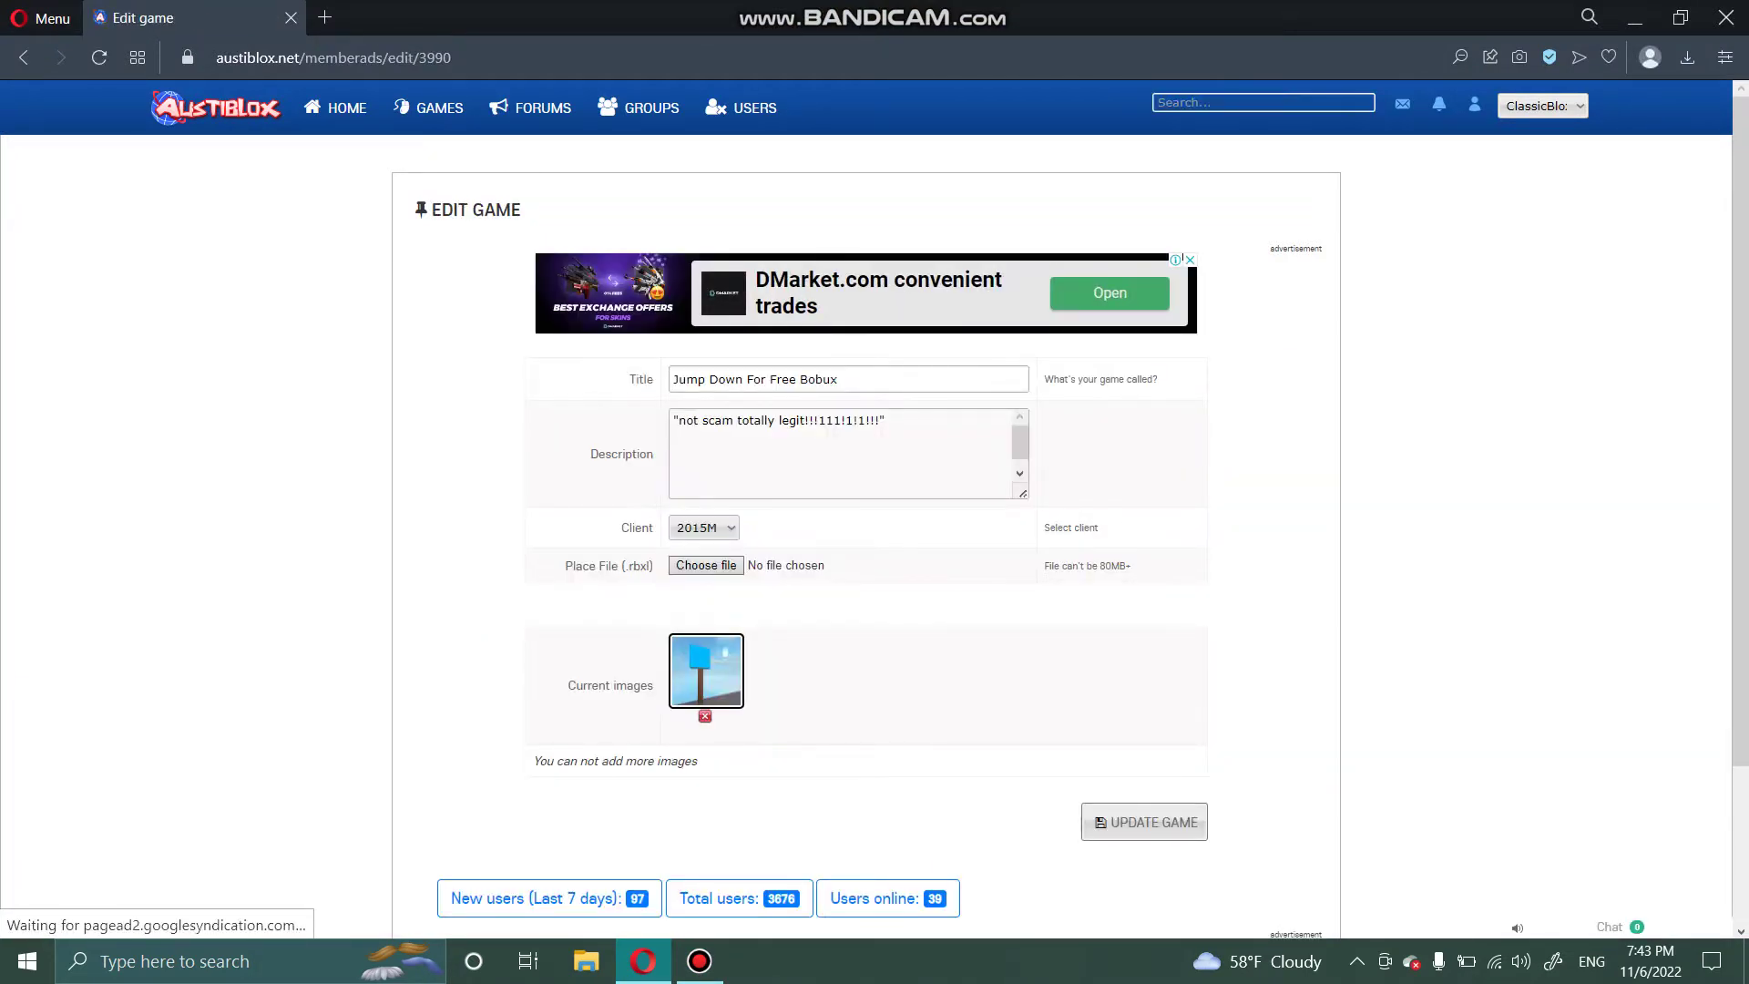
Step: Set the game's place file to "jump down for free bobux.rbxl" from the Desktop and update the game
{"action": "left_click", "coordinate": [706, 565]}
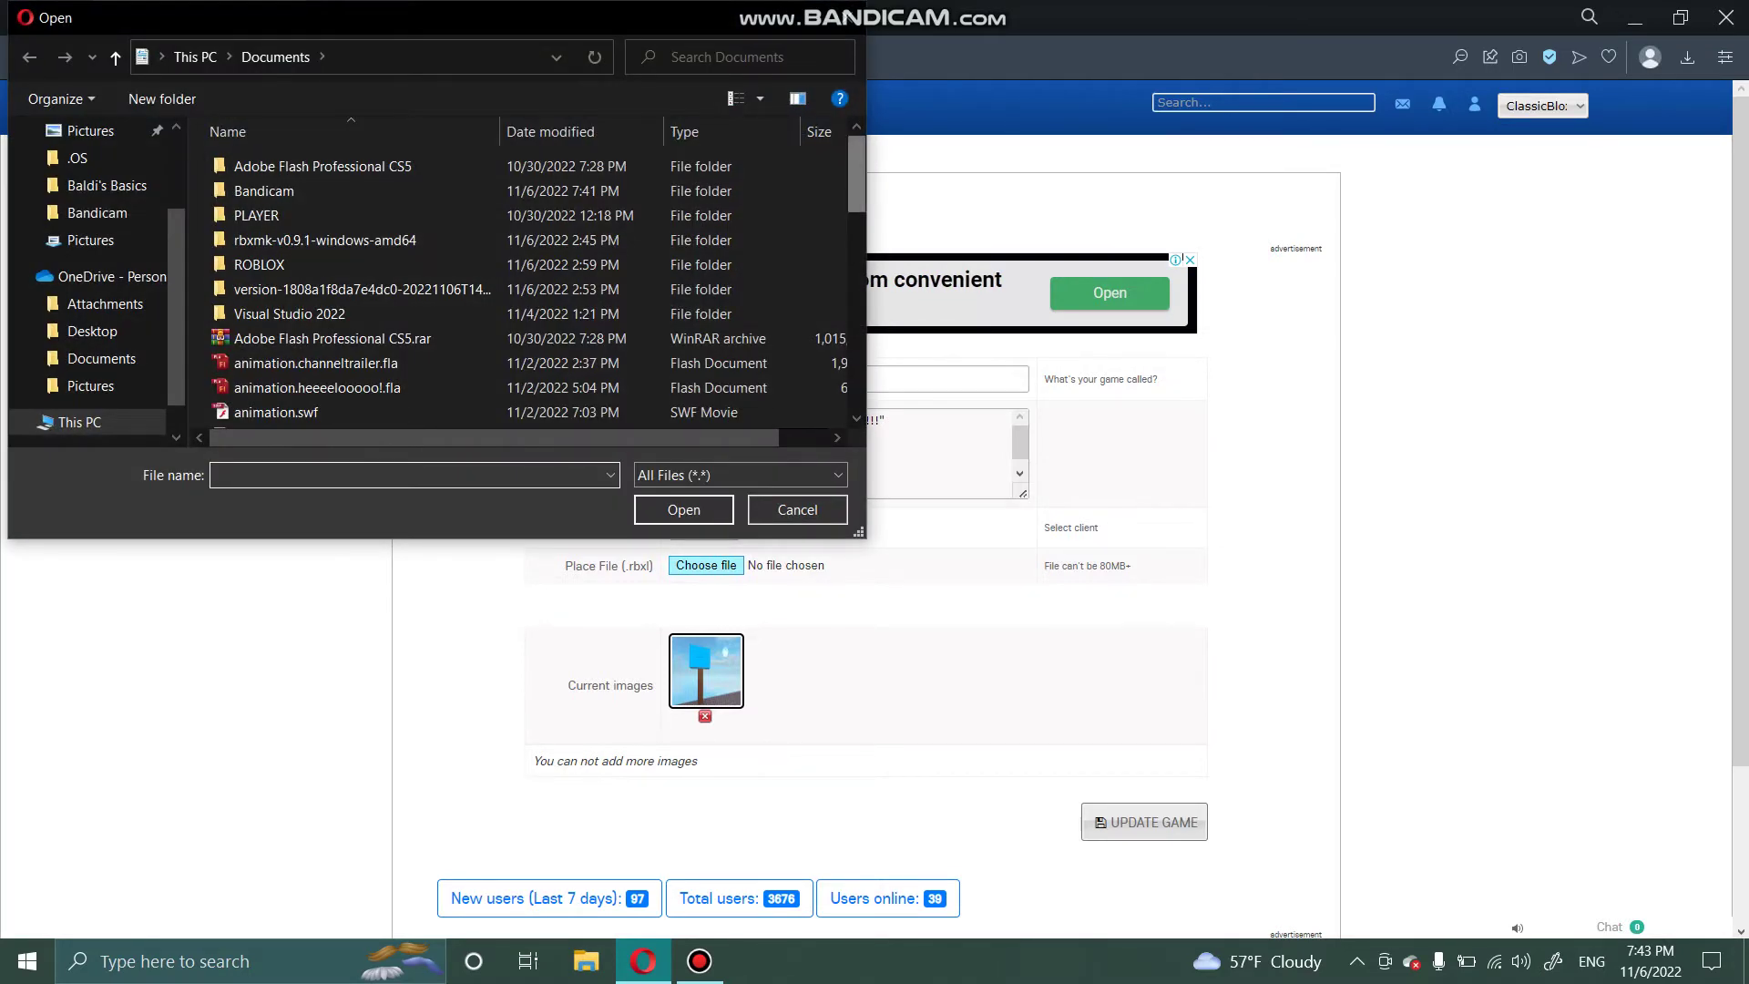
{"action": "scroll", "coordinate": [529, 287], "scroll_direction": "down", "scroll_amount": 10}
{"action": "scroll", "coordinate": [529, 287], "scroll_direction": "up", "scroll_amount": 2}
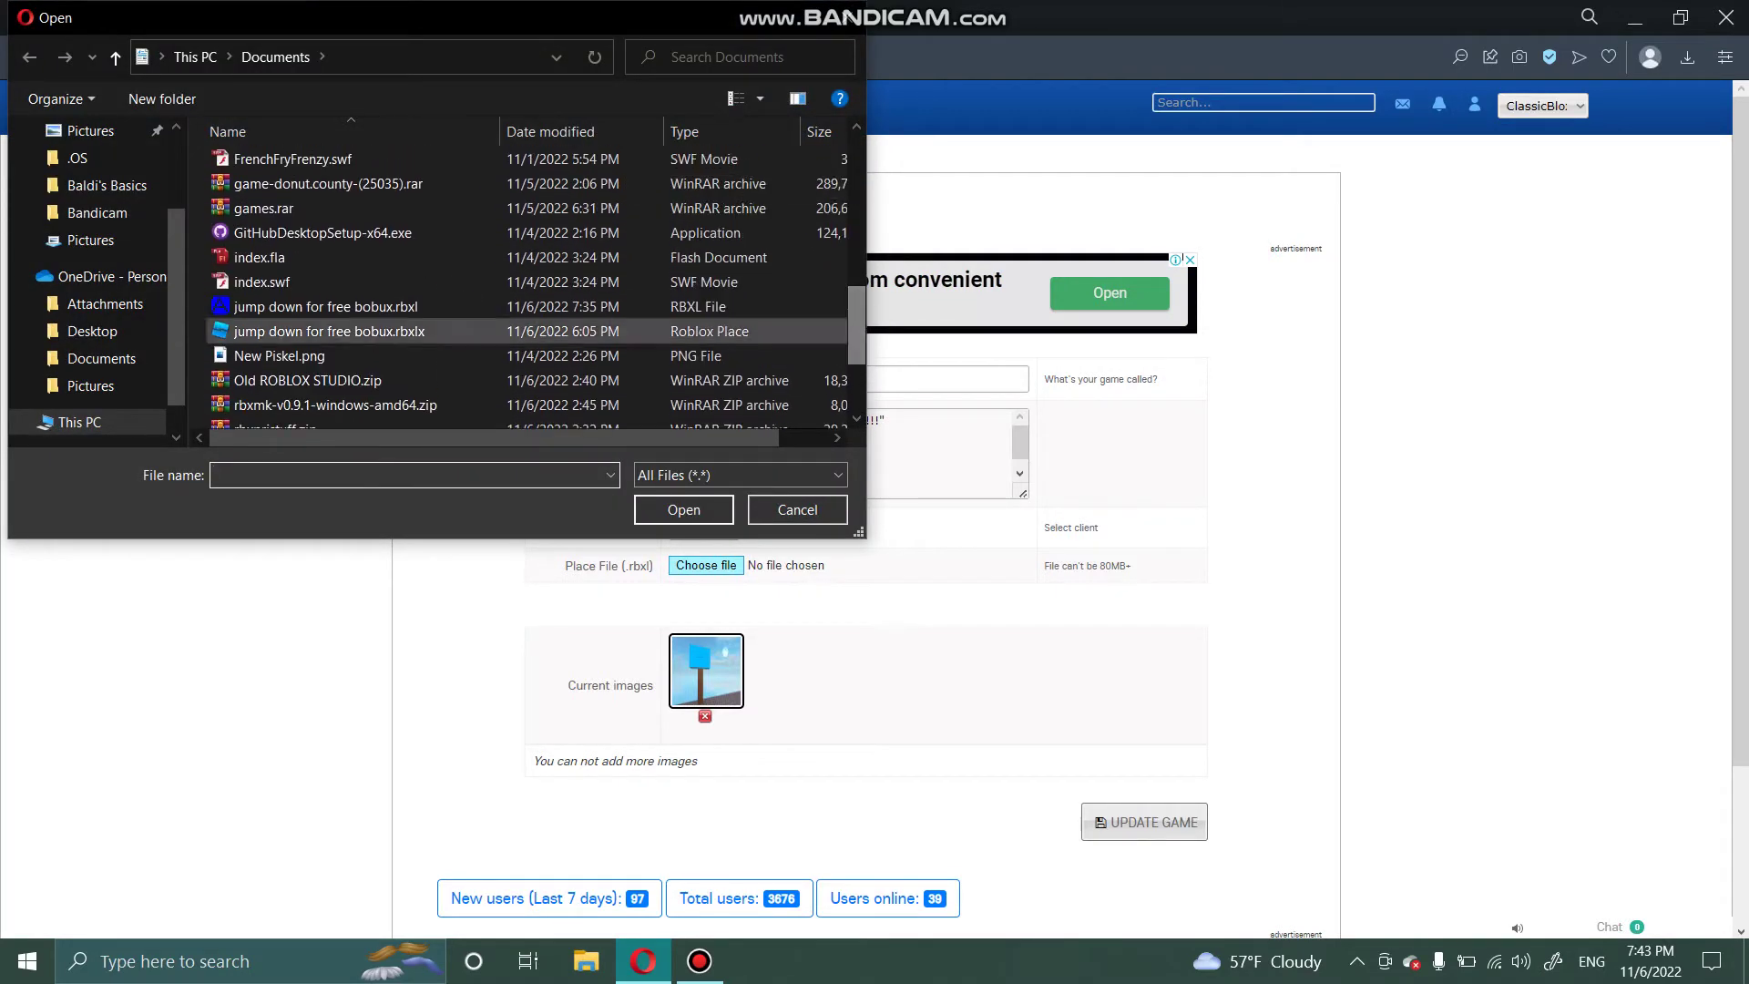
{"action": "scroll", "coordinate": [91, 282], "scroll_direction": "up", "scroll_amount": 3}
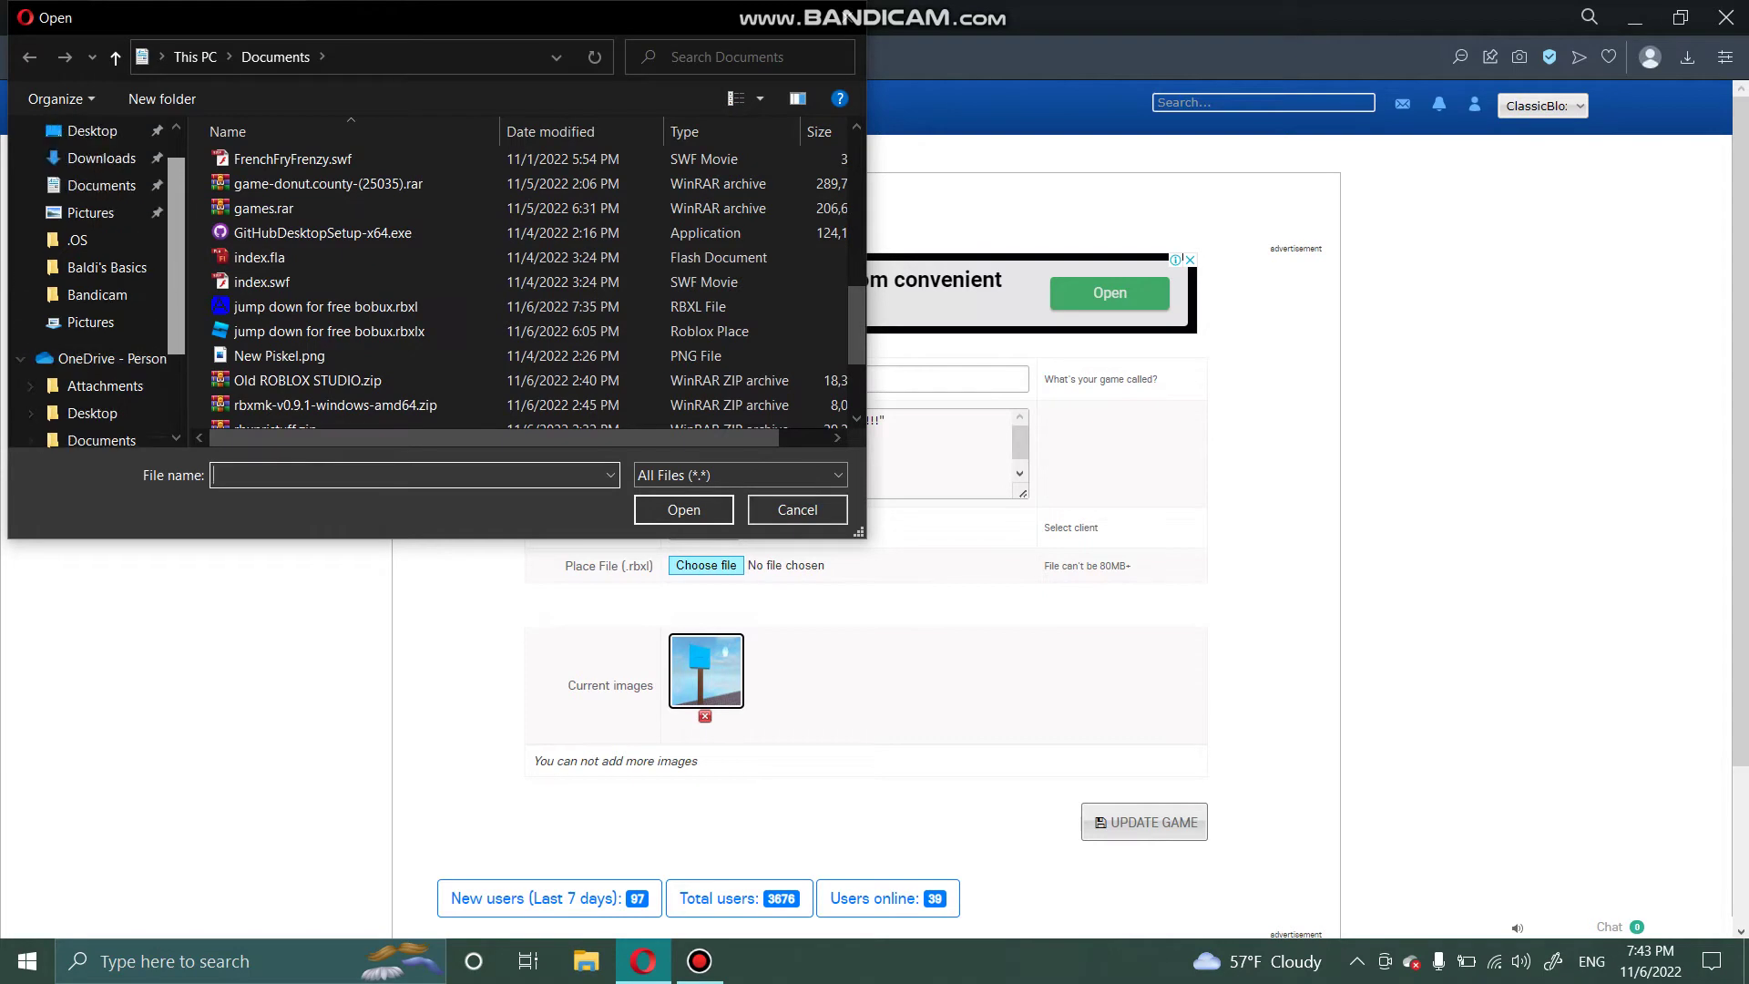
{"action": "left_click", "coordinate": [91, 176]}
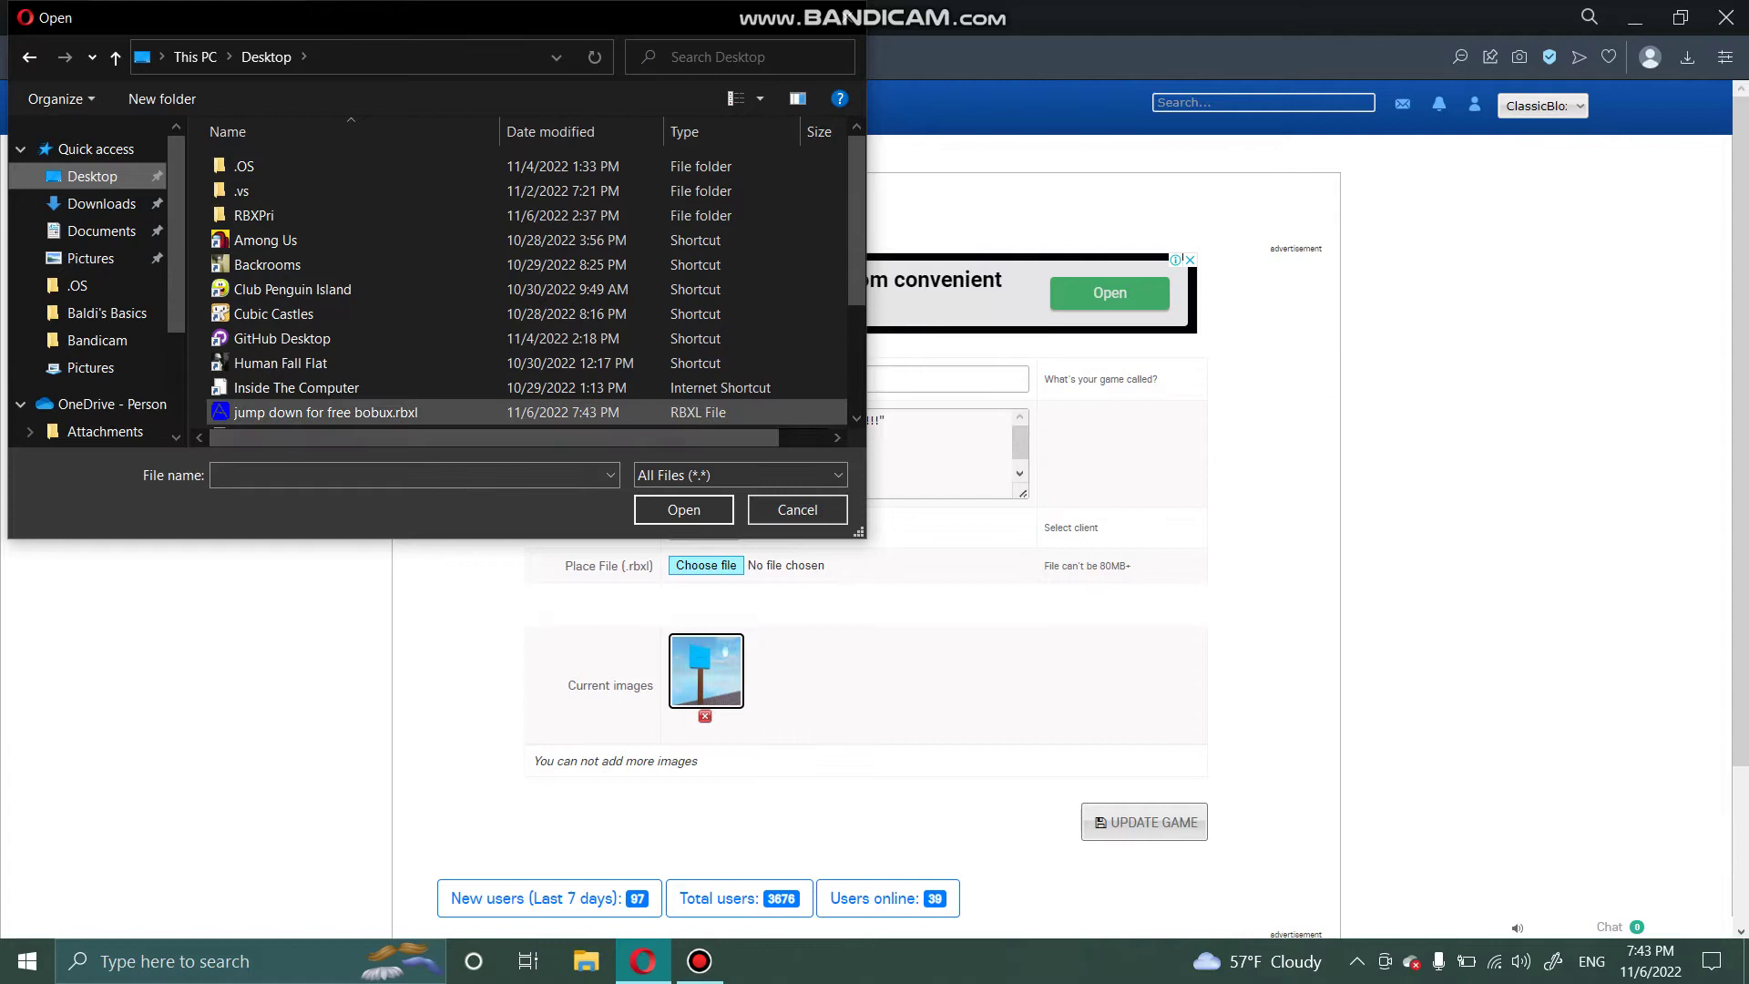
{"action": "double_click", "coordinate": [325, 411]}
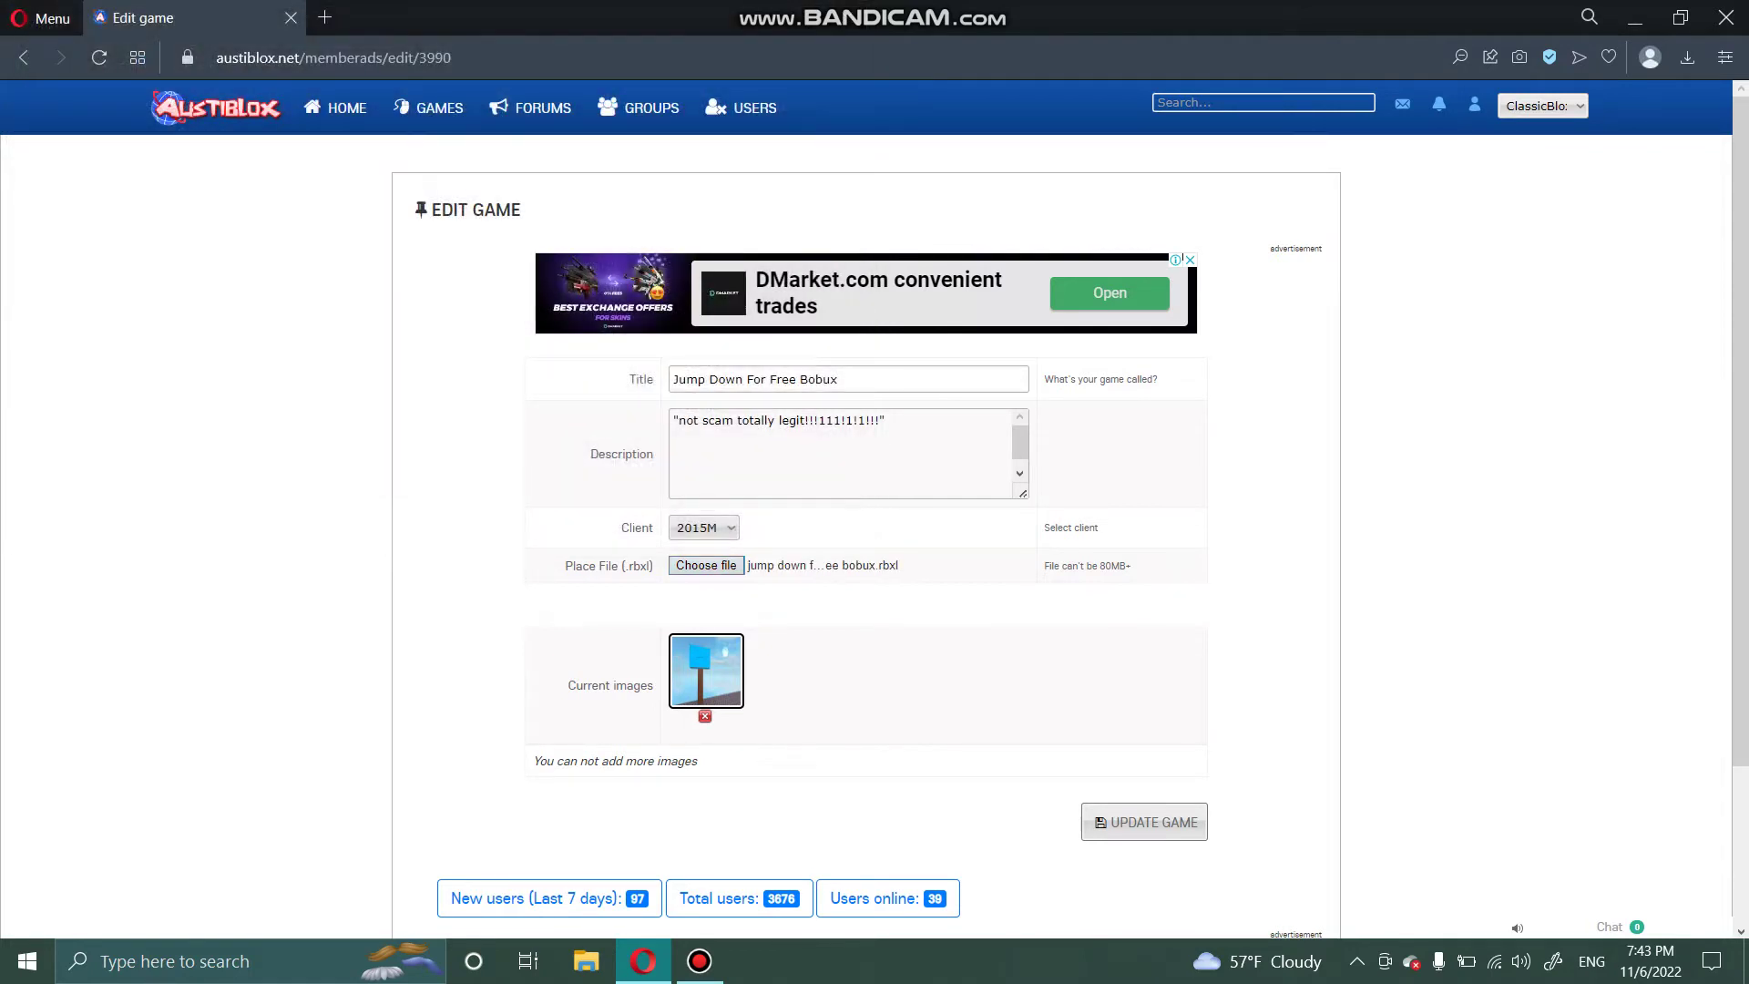
{"action": "left_click", "coordinate": [1144, 822]}
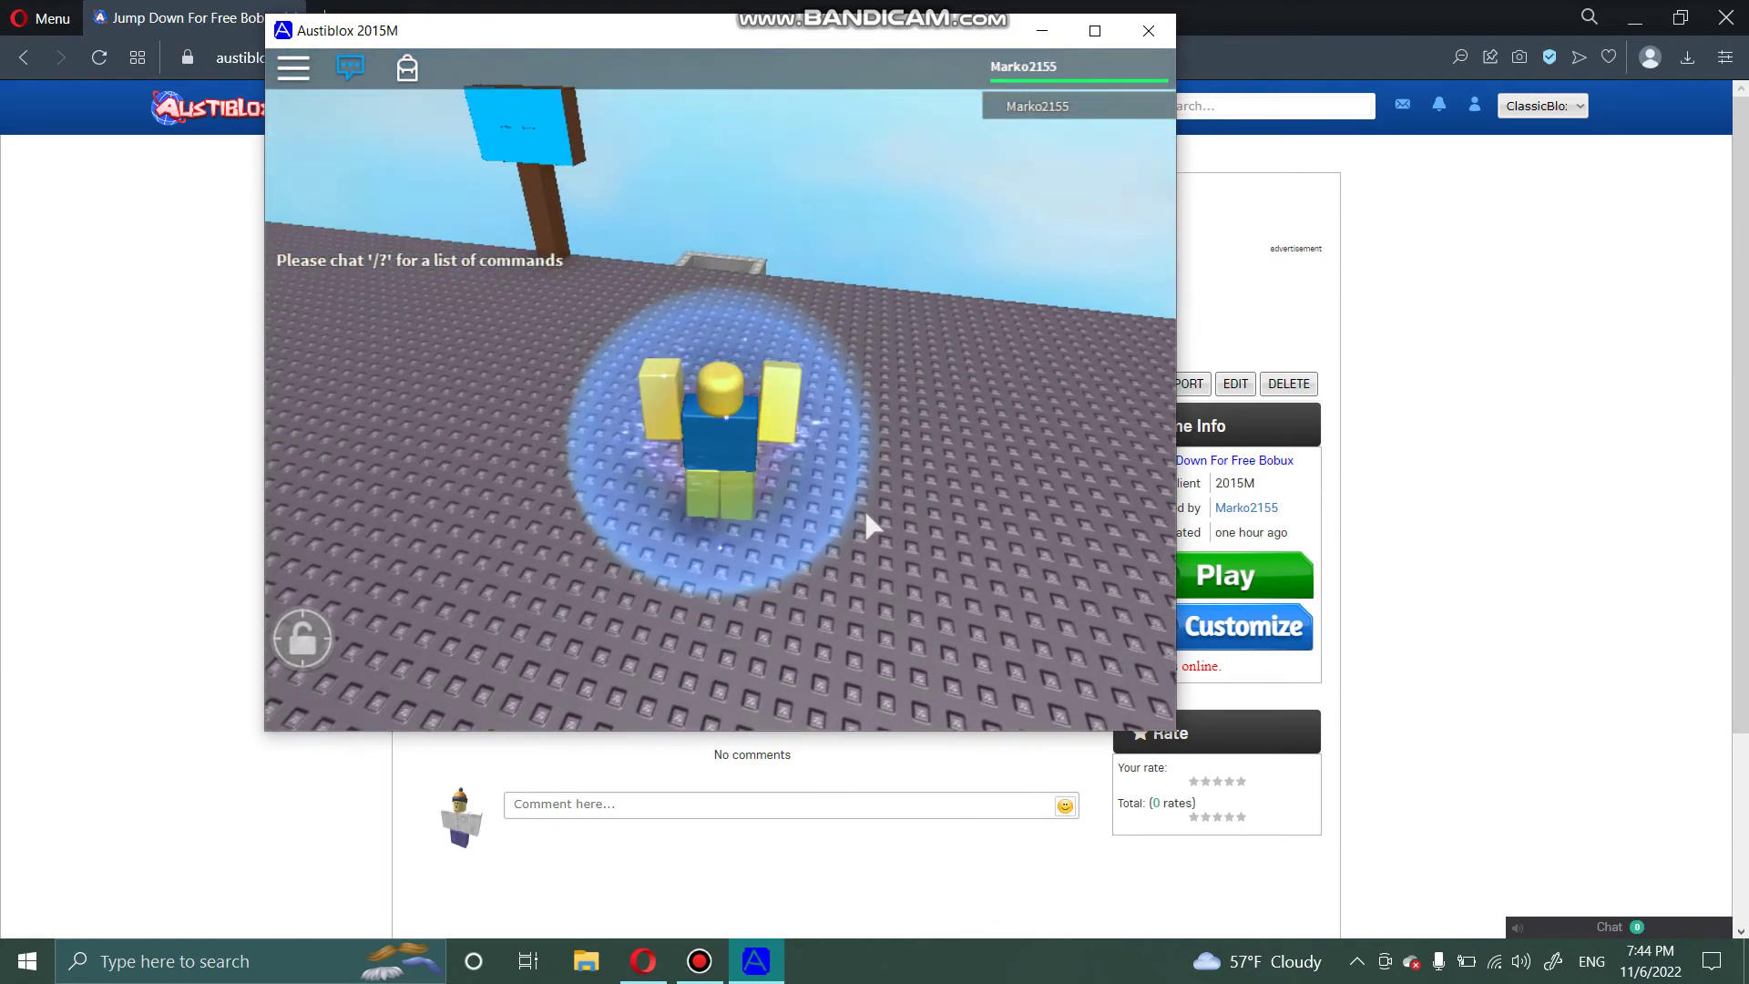
Step: Test the game in the Austiblox 2015M client by walking the character into the walled pit with the blue sign
{"action": "right_click_drag", "start_coordinate": [865, 513], "coordinate": [865, 513]}
{"action": "key", "text": "w"}
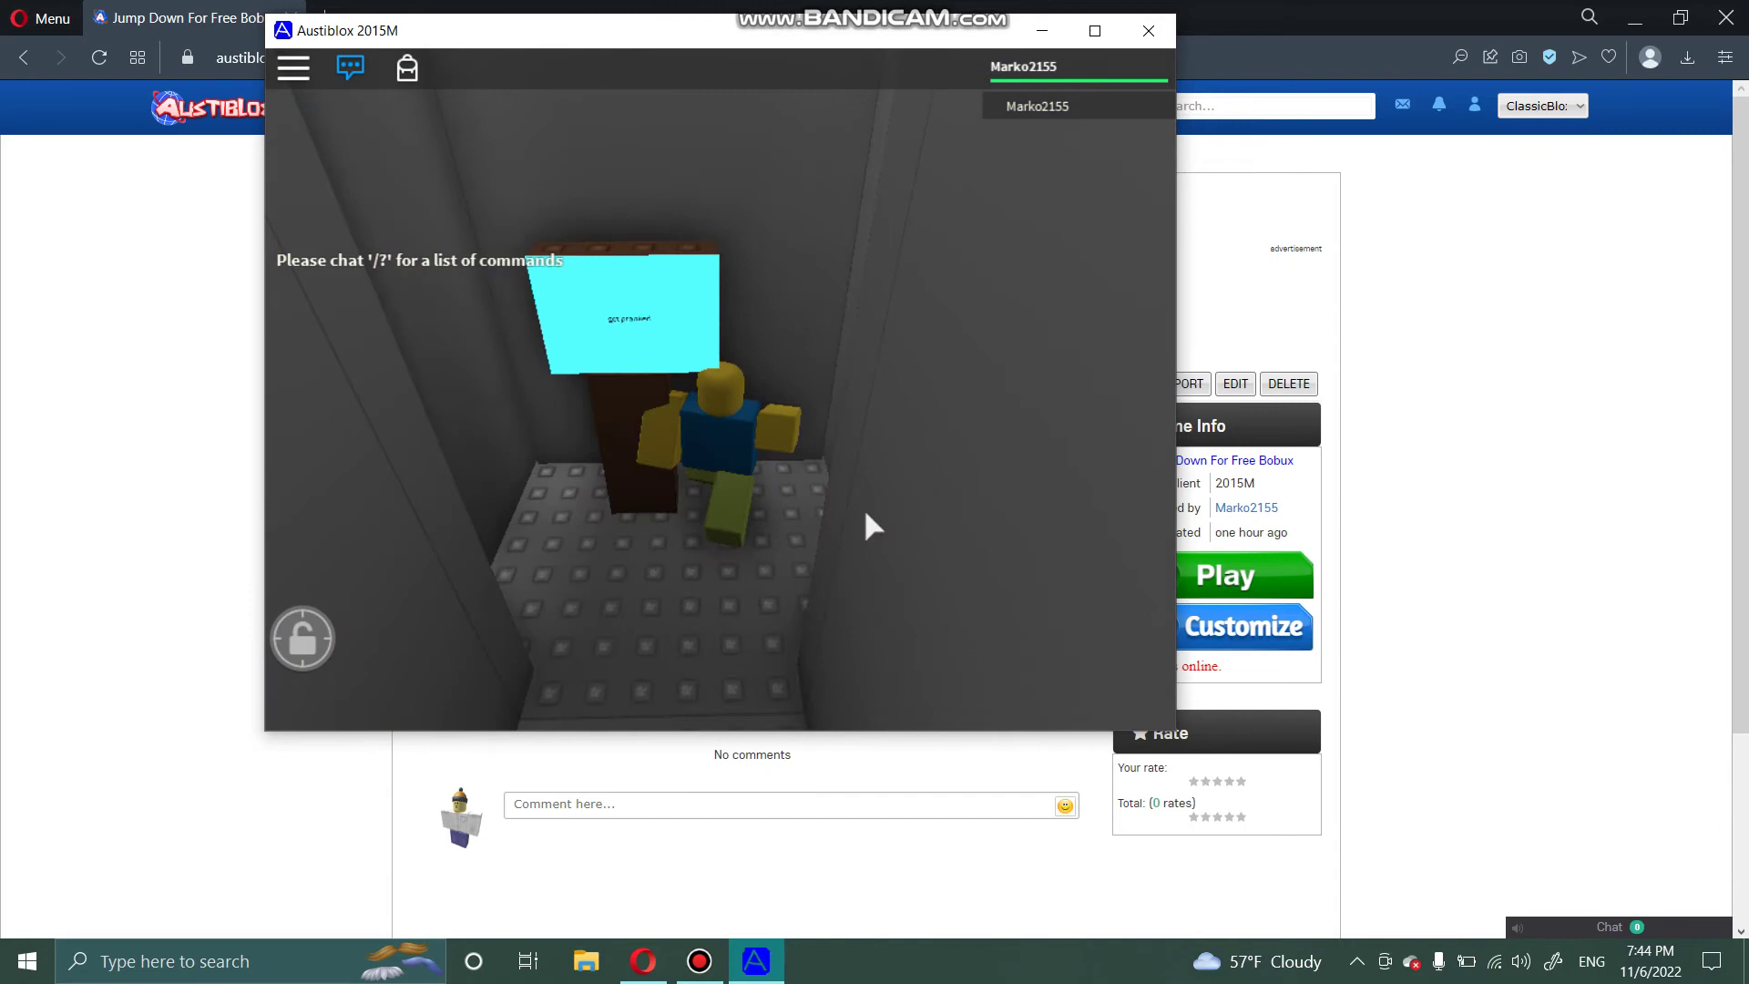
Step: Move the character around the walled pit and adjust the camera to read the blue sign up close
{"action": "key", "text": "w"}
{"action": "key", "text": "s"}
{"action": "key", "text": "w"}
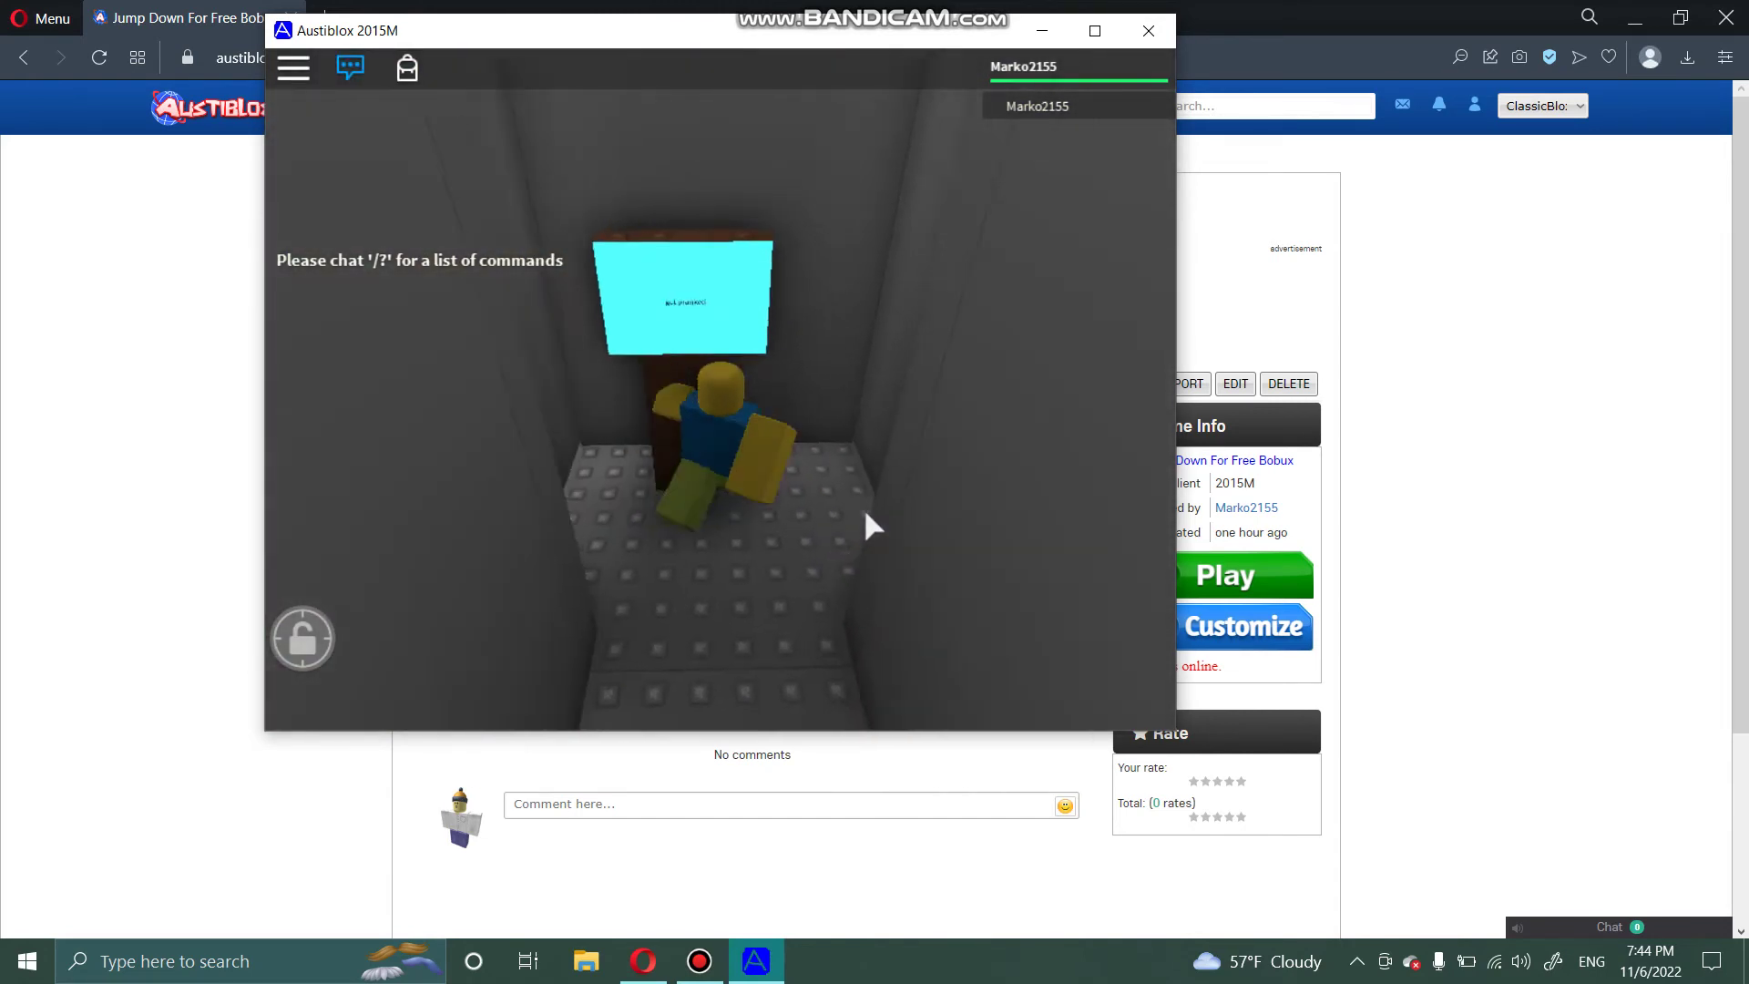
{"action": "key", "text": "s"}
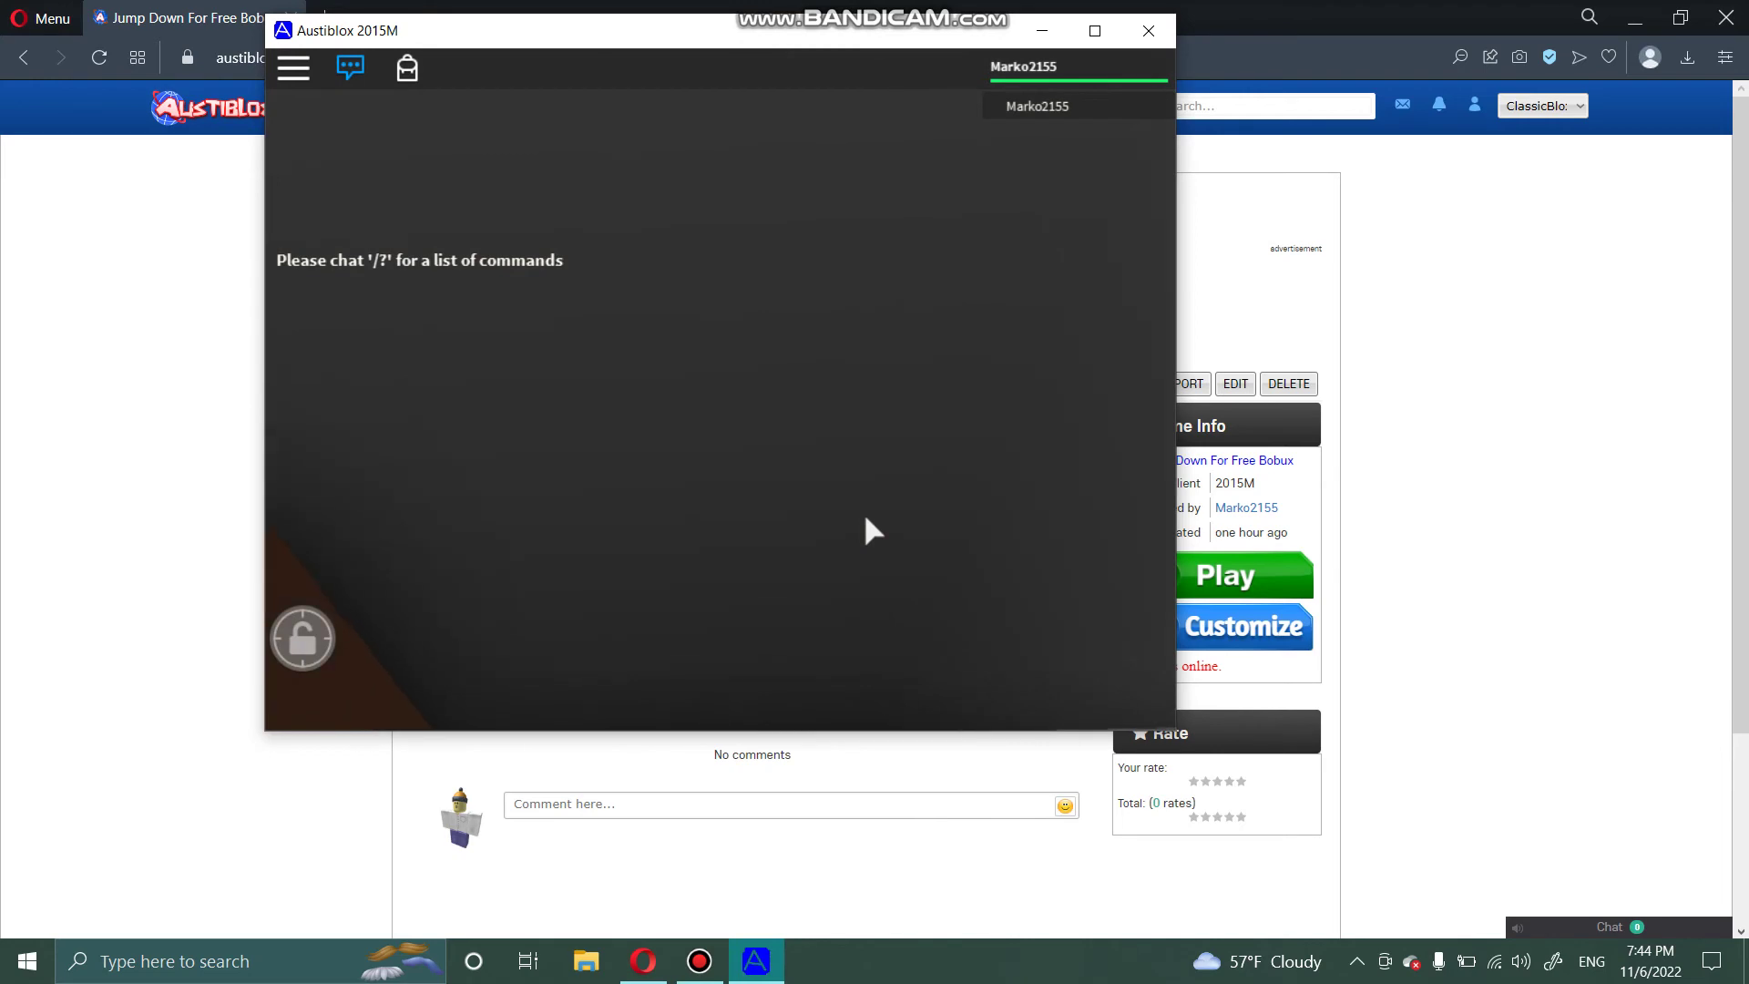
{"action": "key", "text": "shift"}
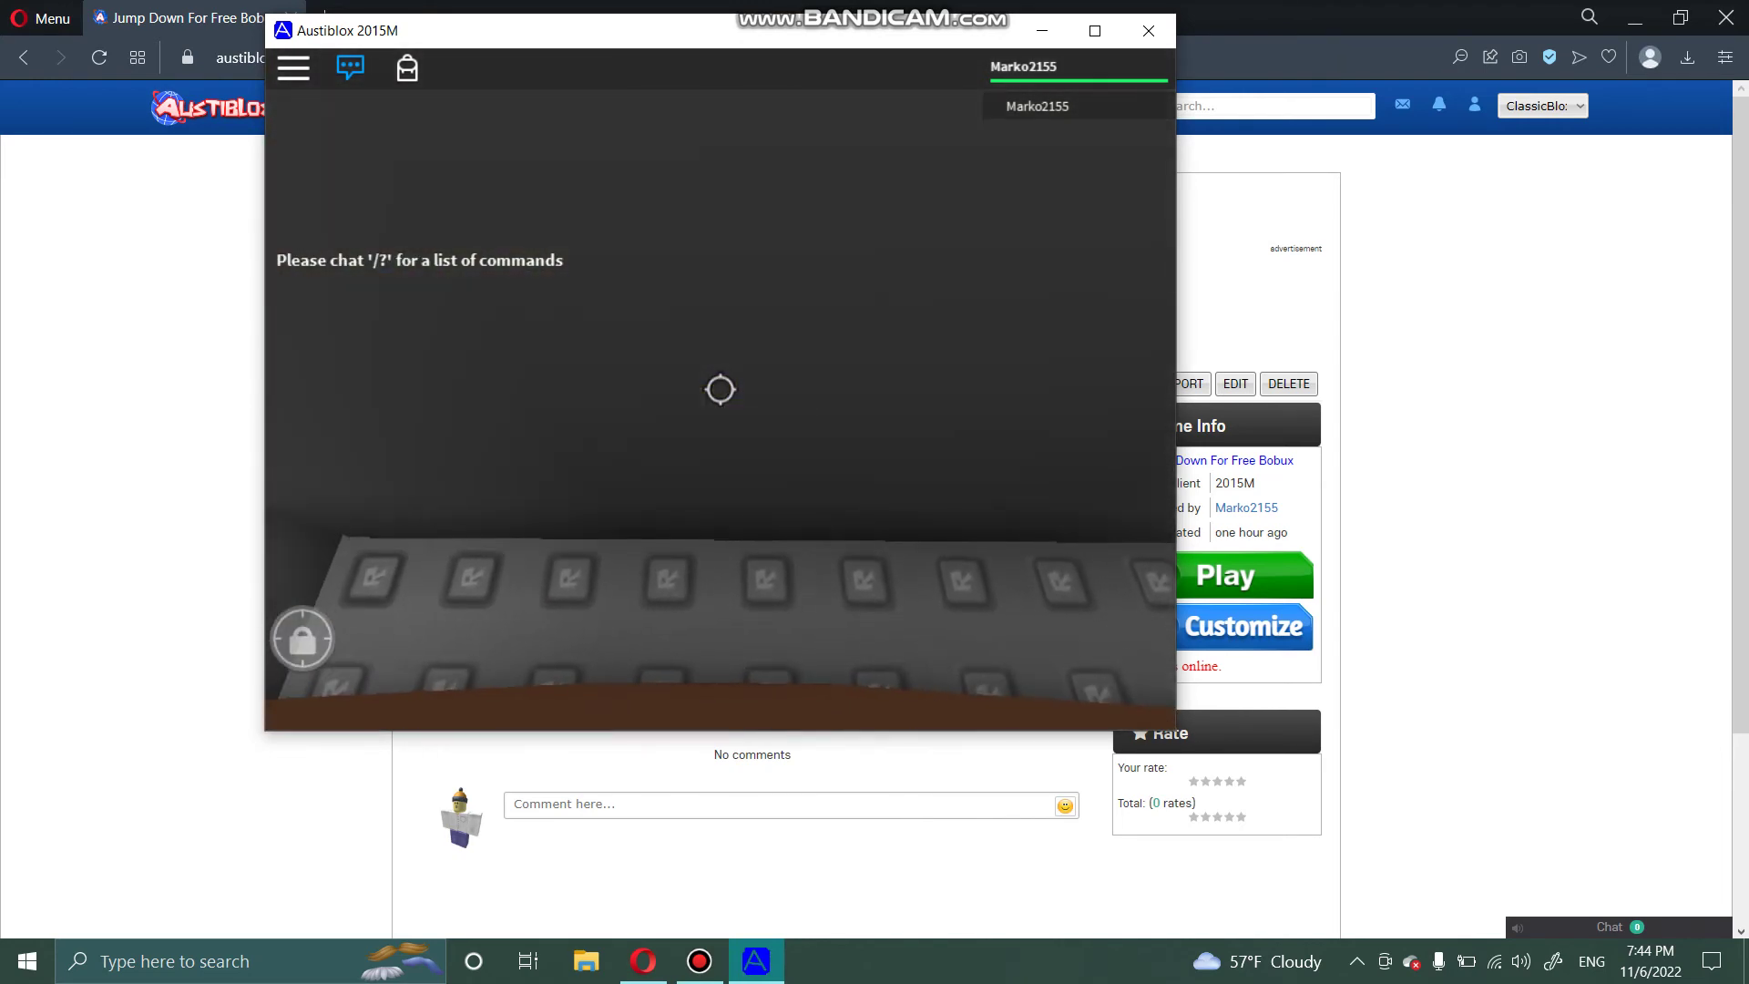
{"action": "key", "text": "shift"}
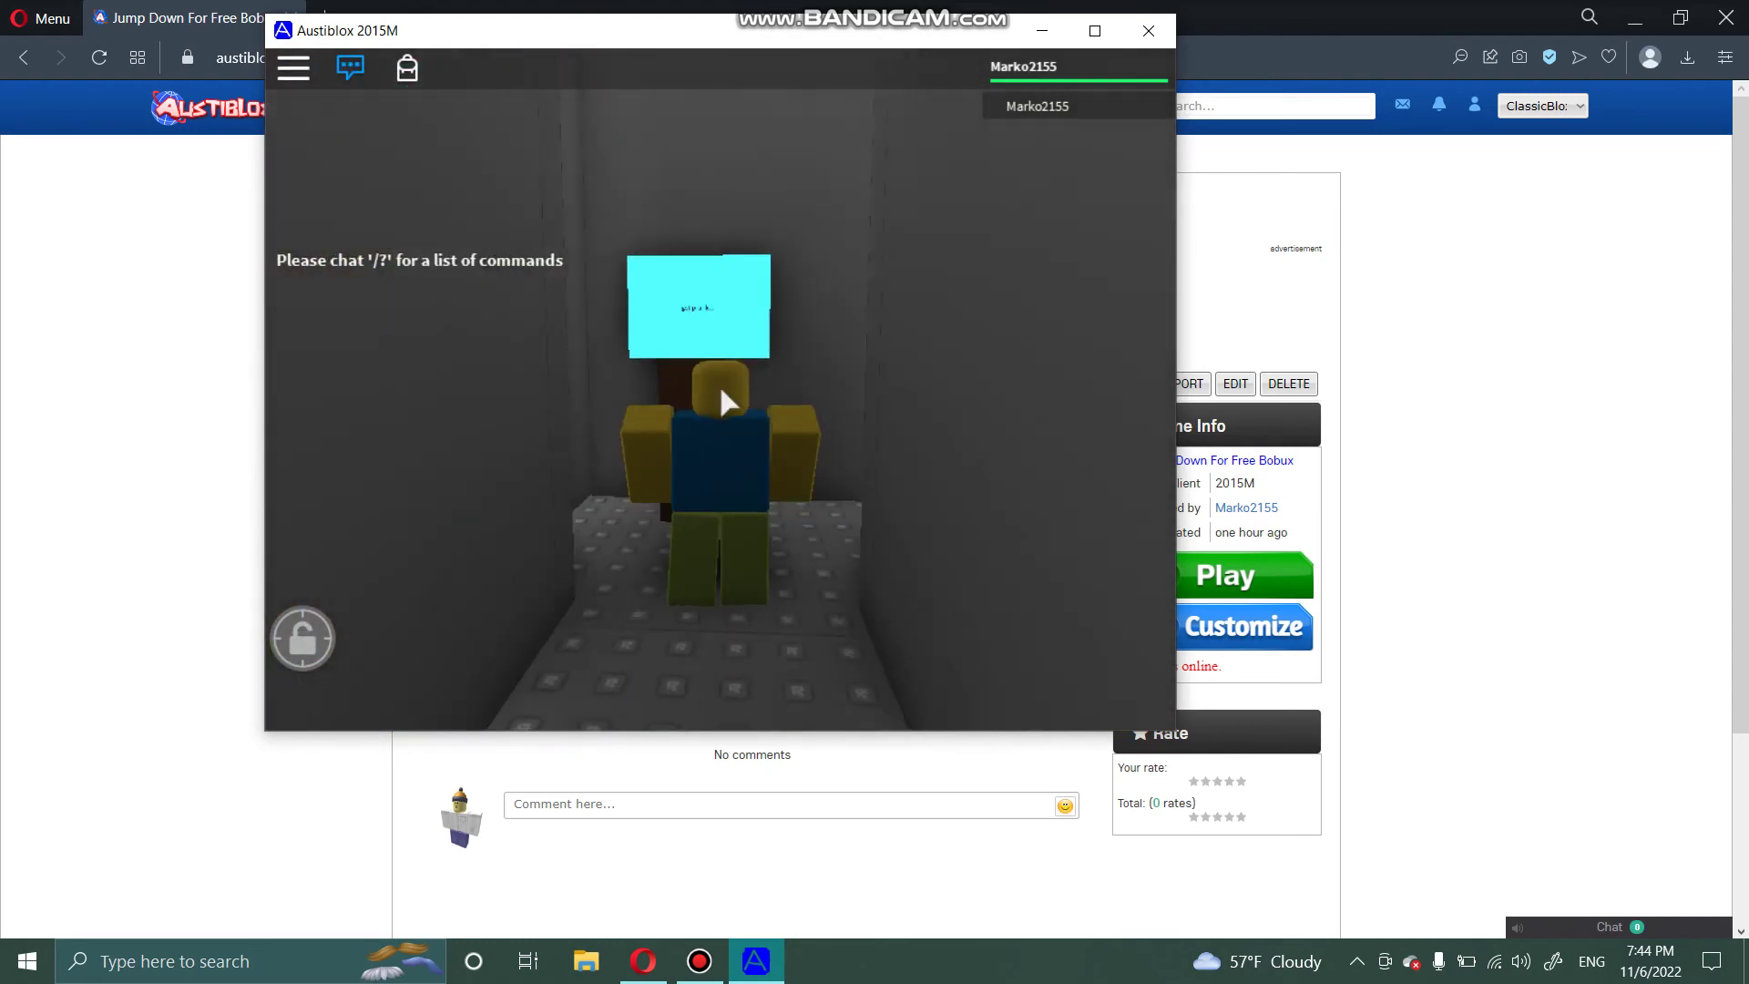
{"action": "key", "text": "w"}
{"action": "right_click_drag", "start_coordinate": [718, 384], "coordinate": [718, 385]}
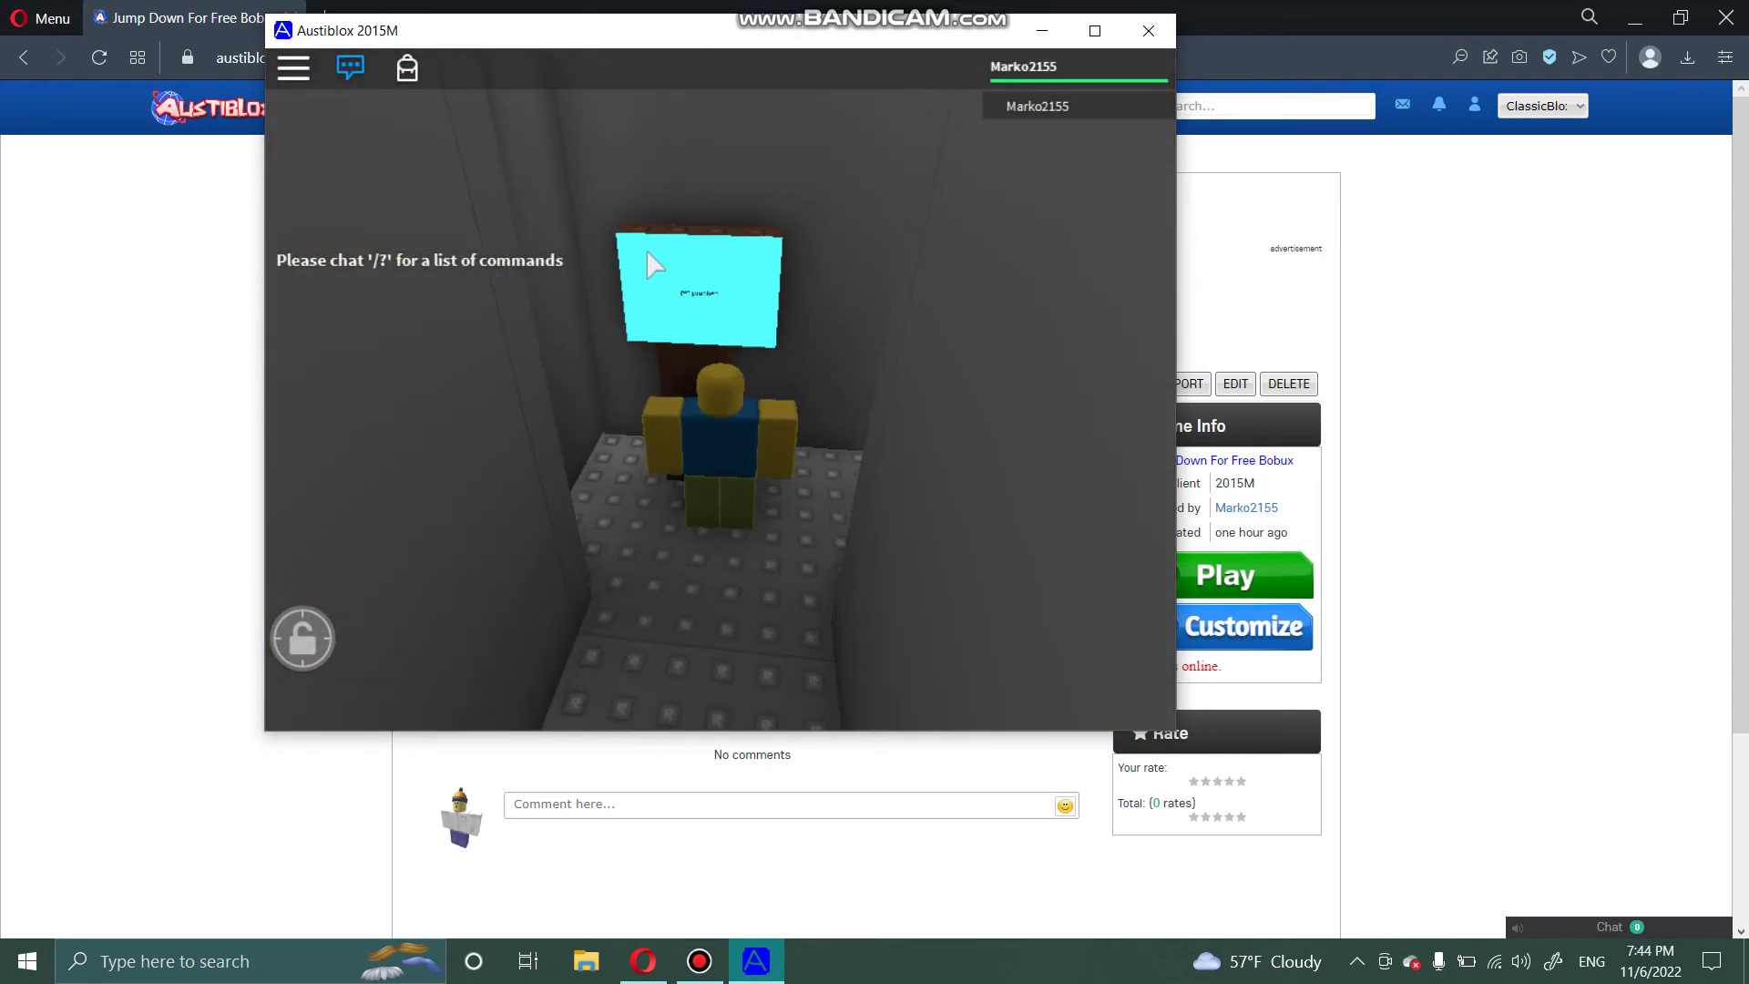
{"action": "key", "text": "shift"}
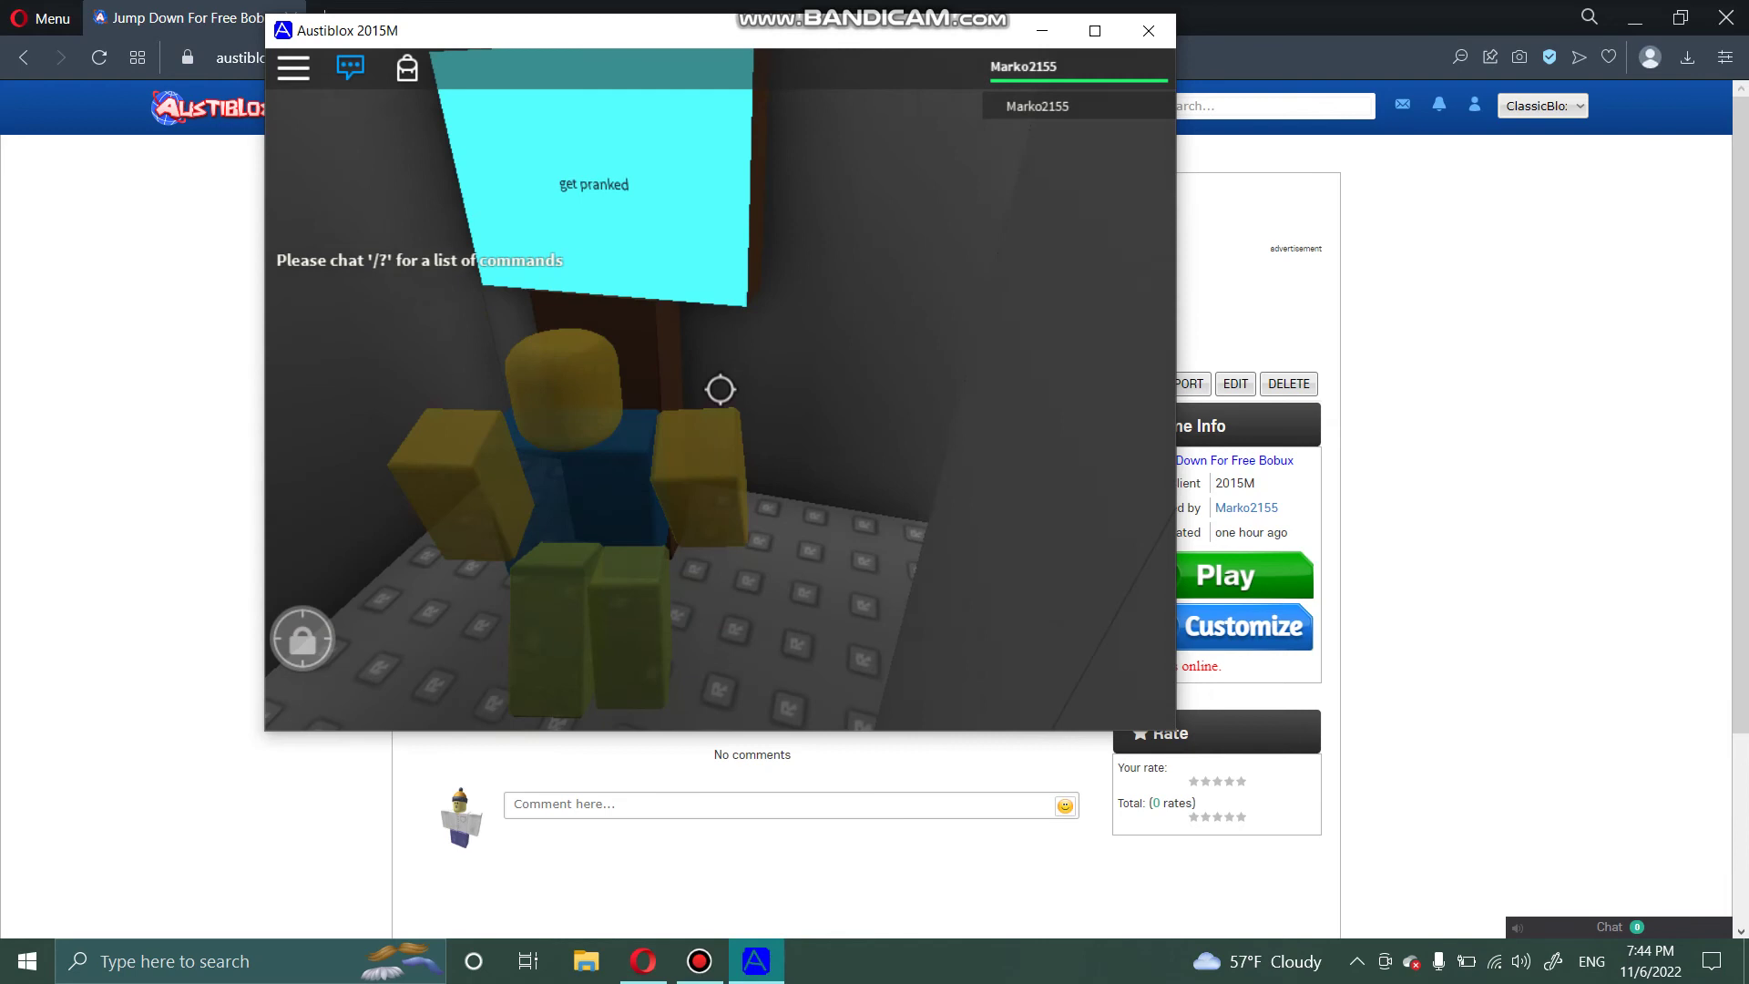
Step: Leave the Jump Down For Free Bobux game and confirm the exit
{"action": "key", "text": "Escape"}
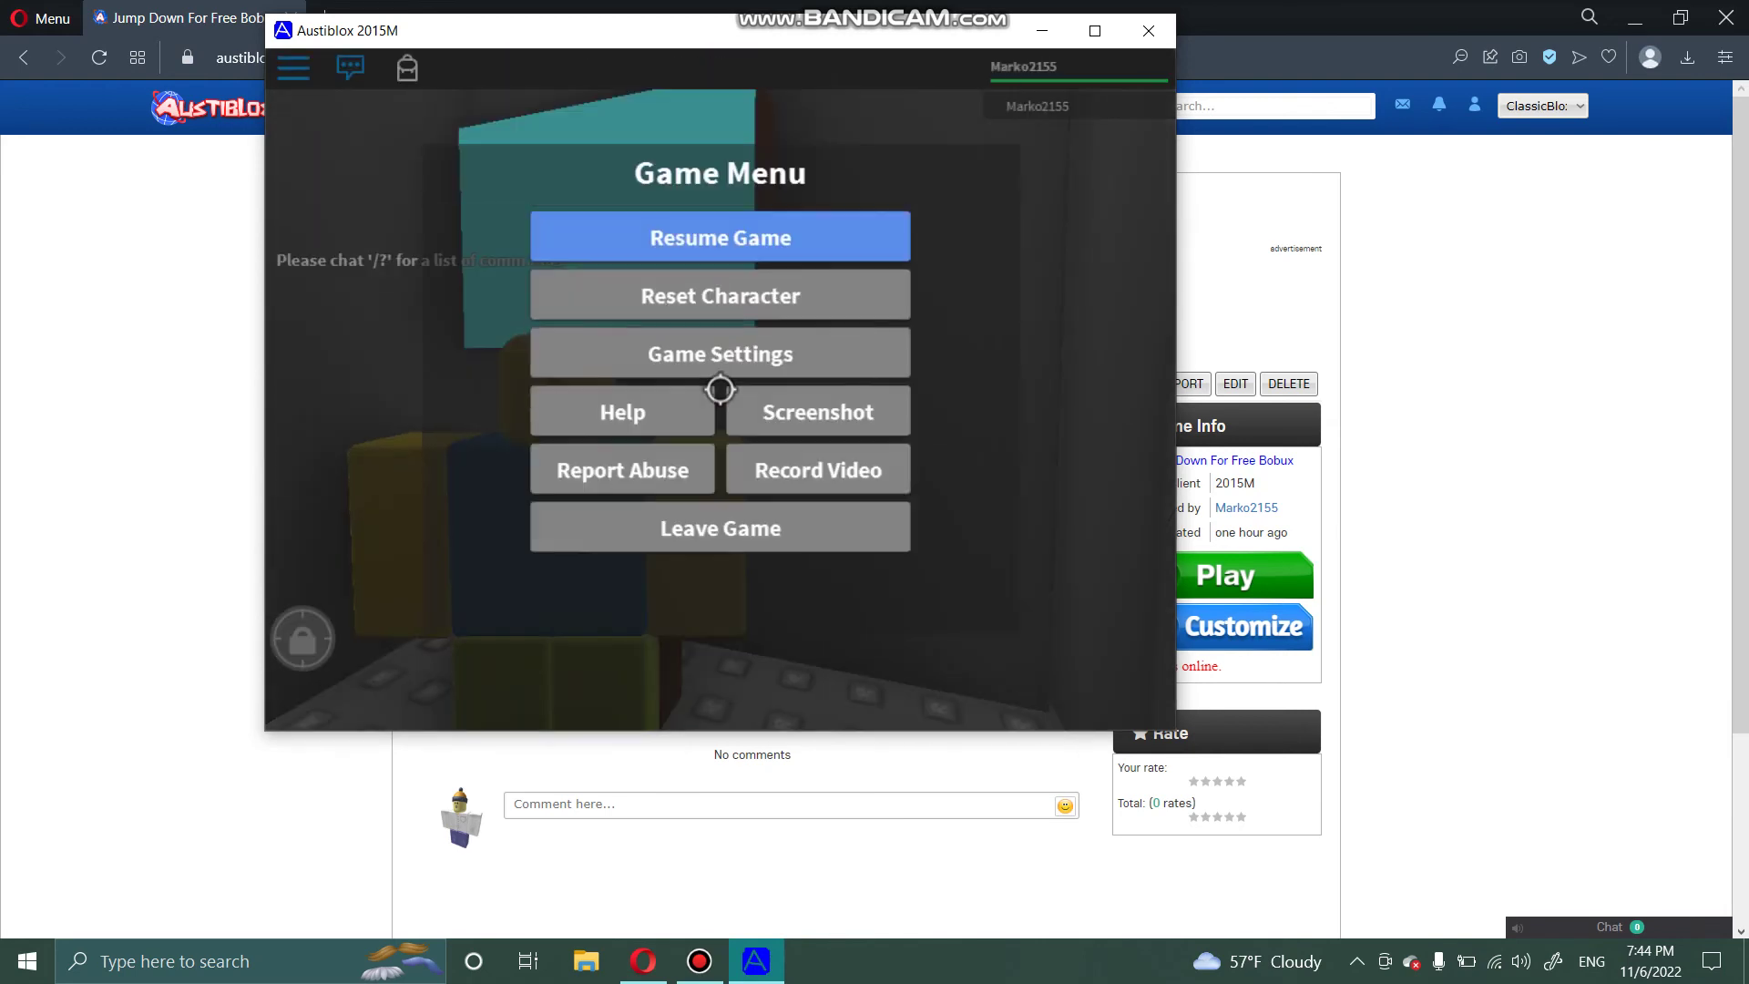
{"action": "left_click", "coordinate": [723, 531]}
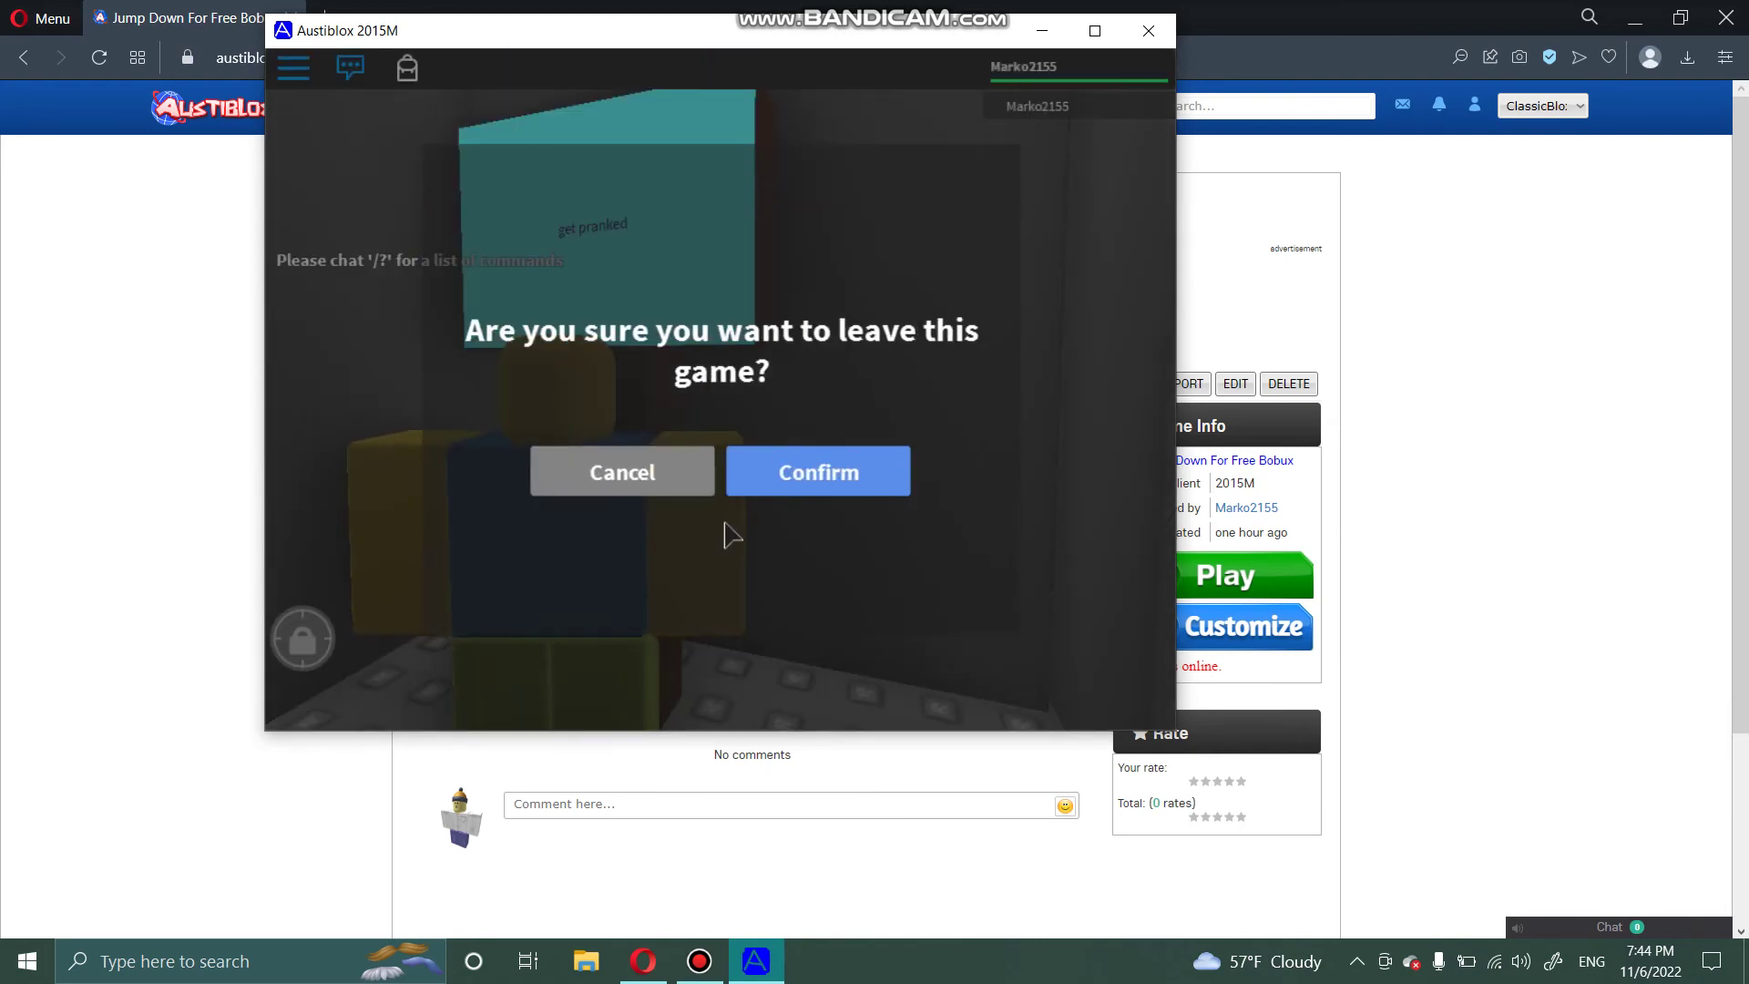
{"action": "left_click", "coordinate": [822, 470]}
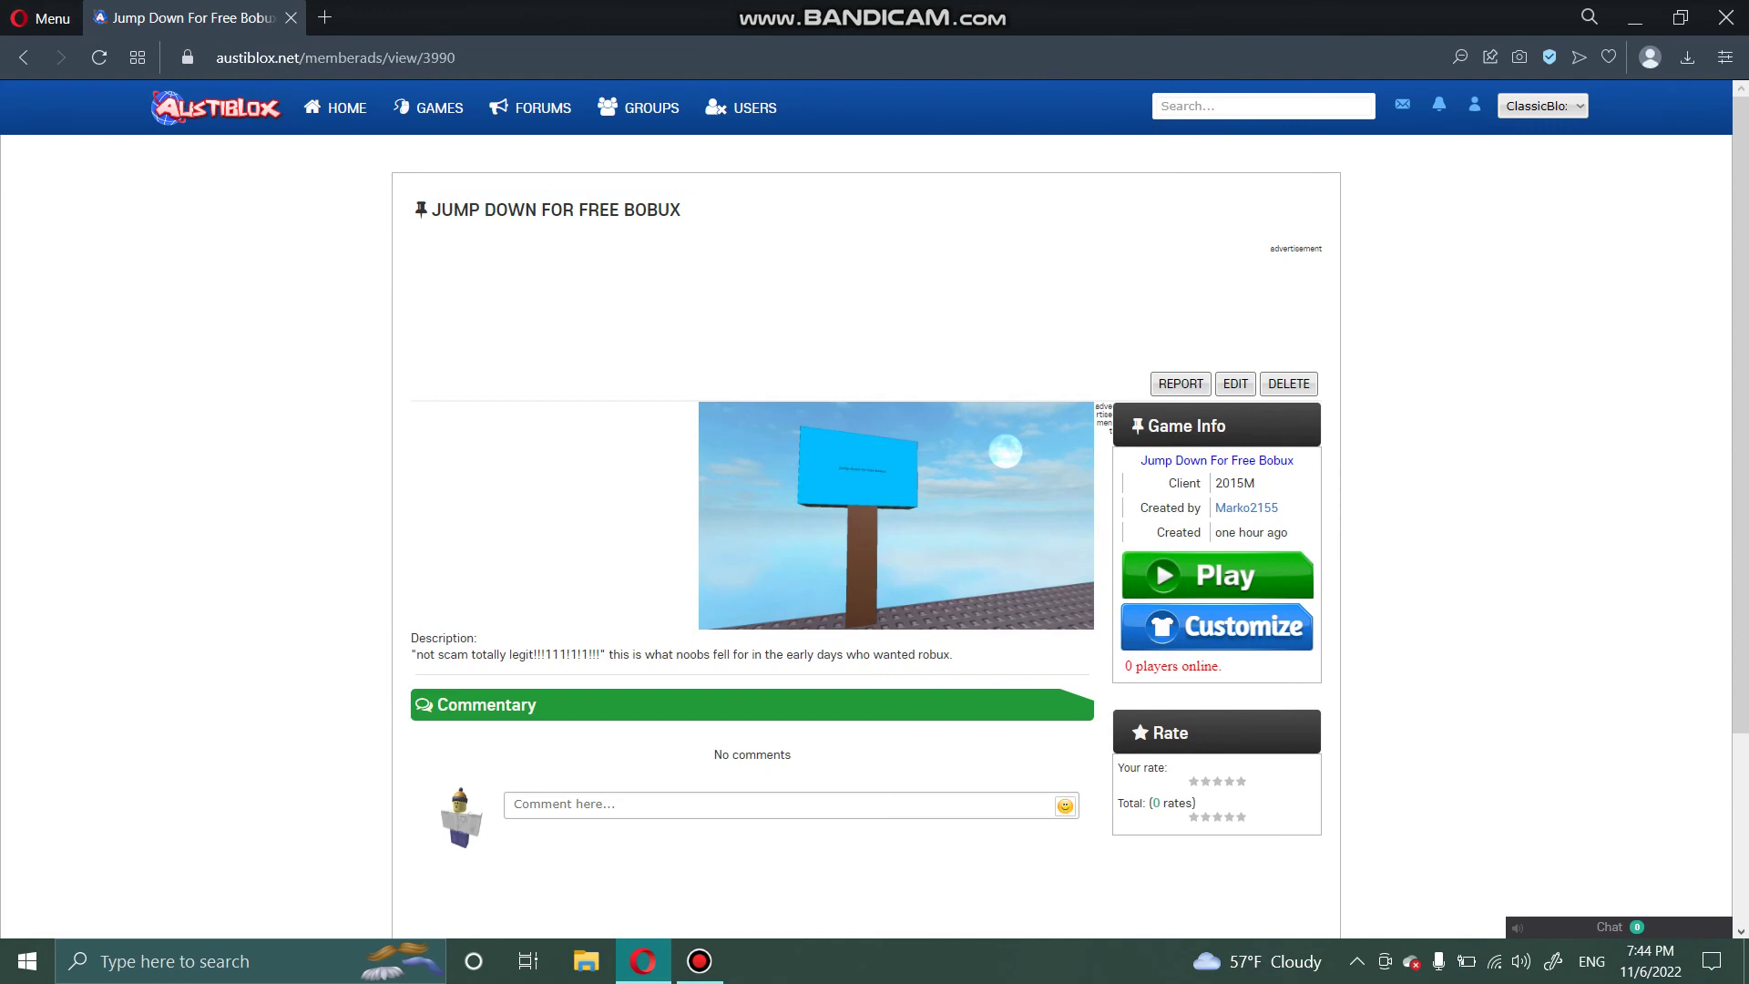
{"action": "left_click", "coordinate": [699, 960]}
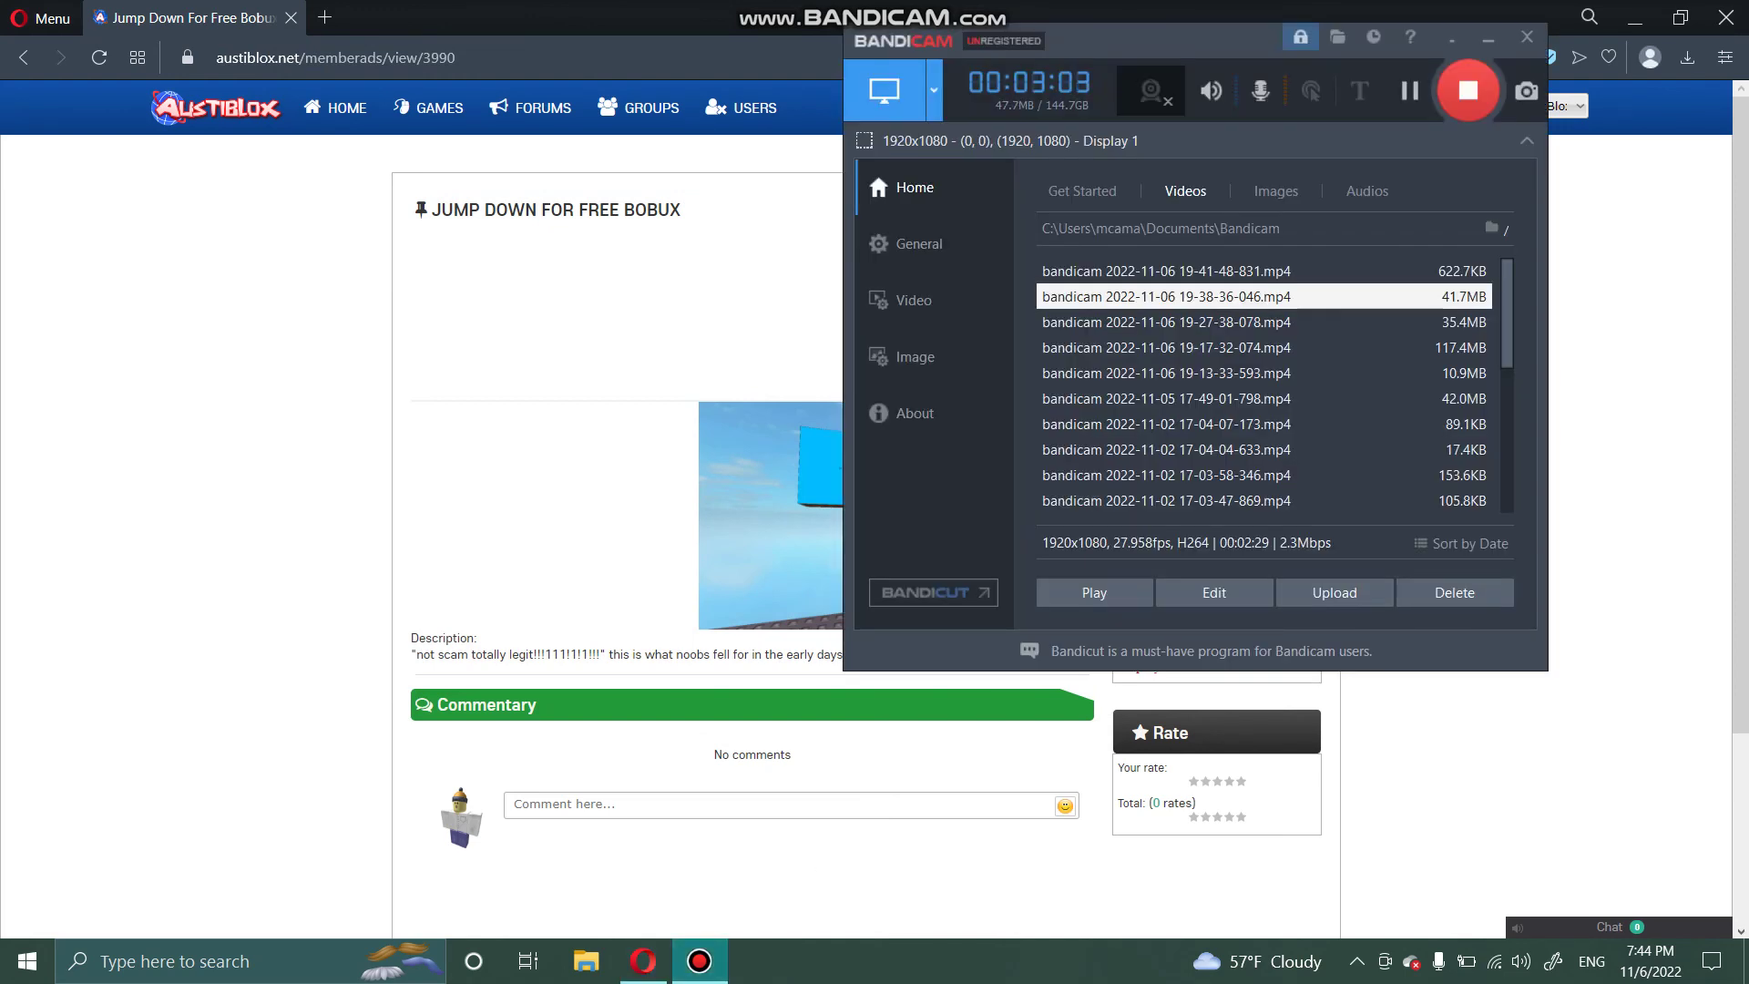